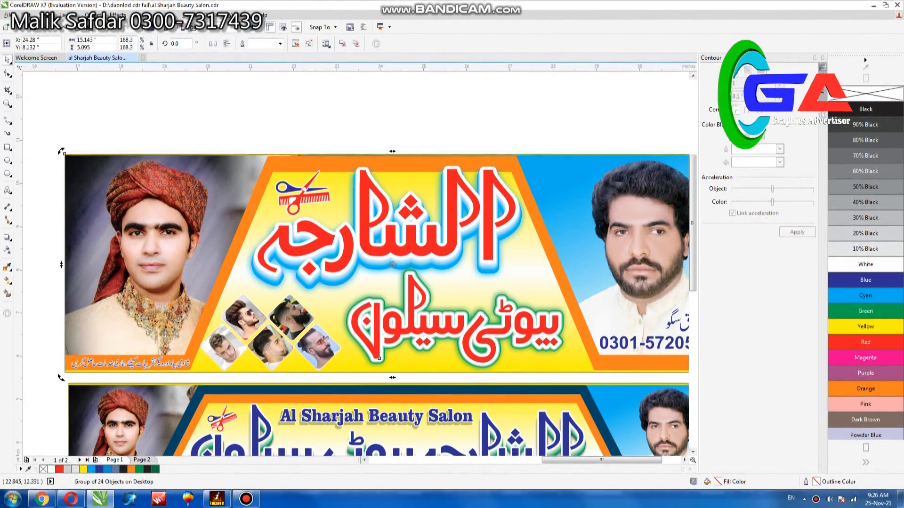
Step: Examine the upper salon banner's scissors logo, hairstyle photos, contact text and overall layout beside the lower banner
{"action": "left_click", "coordinate": [304, 190], "text": "ctrl"}
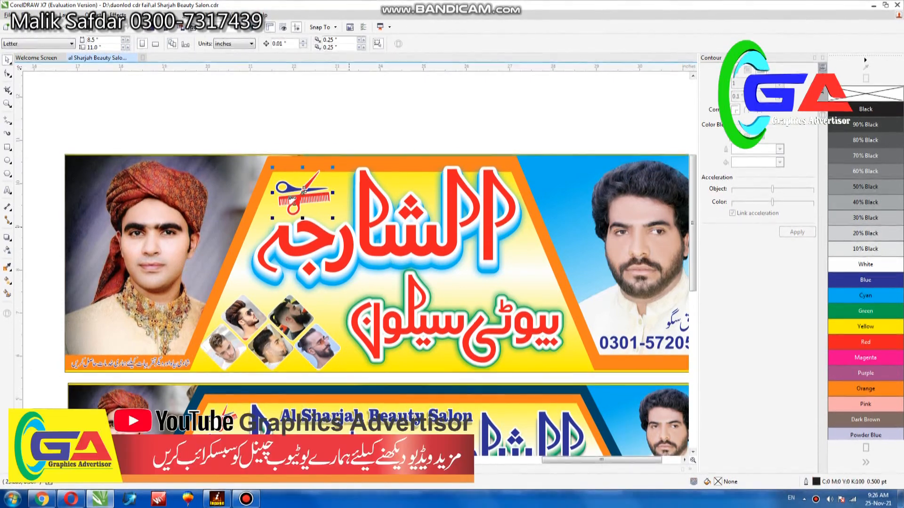
{"action": "scroll", "coordinate": [304, 190], "scroll_direction": "up", "scroll_amount": 2}
{"action": "left_click_drag", "start_coordinate": [350, 141], "coordinate": [372, 124]}
{"action": "left_click_drag", "start_coordinate": [295, 179], "coordinate": [295, 169]}
{"action": "scroll", "coordinate": [296, 168], "scroll_direction": "down", "scroll_amount": 1}
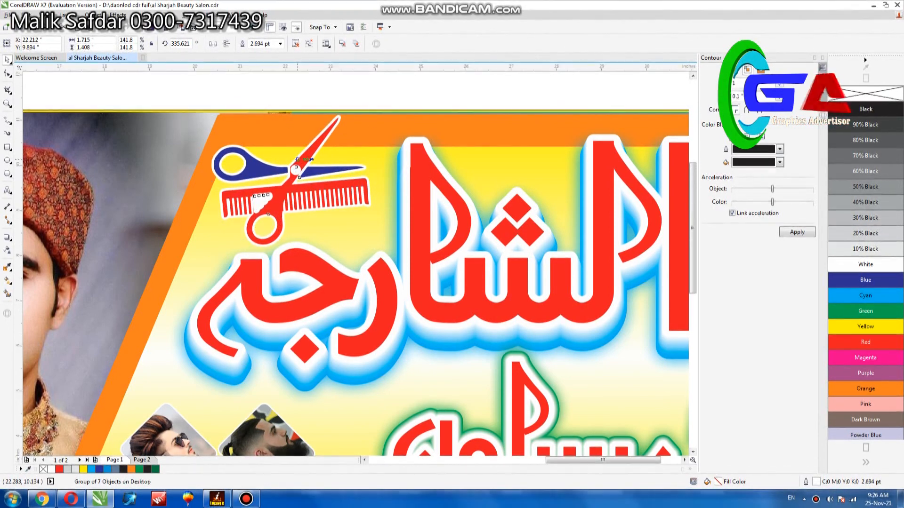
{"action": "scroll", "coordinate": [297, 162], "scroll_direction": "down", "scroll_amount": 1}
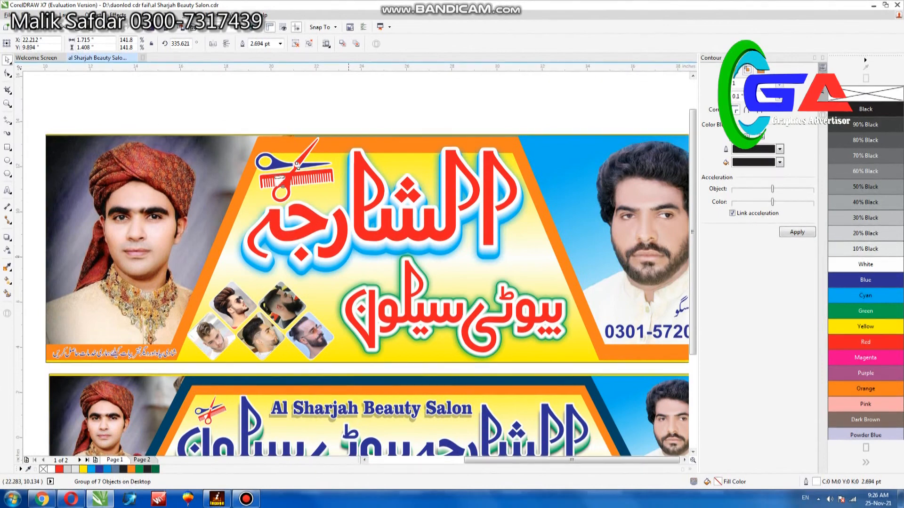
{"action": "scroll", "coordinate": [298, 162], "scroll_direction": "down", "scroll_amount": 1}
{"action": "left_click", "coordinate": [291, 282]}
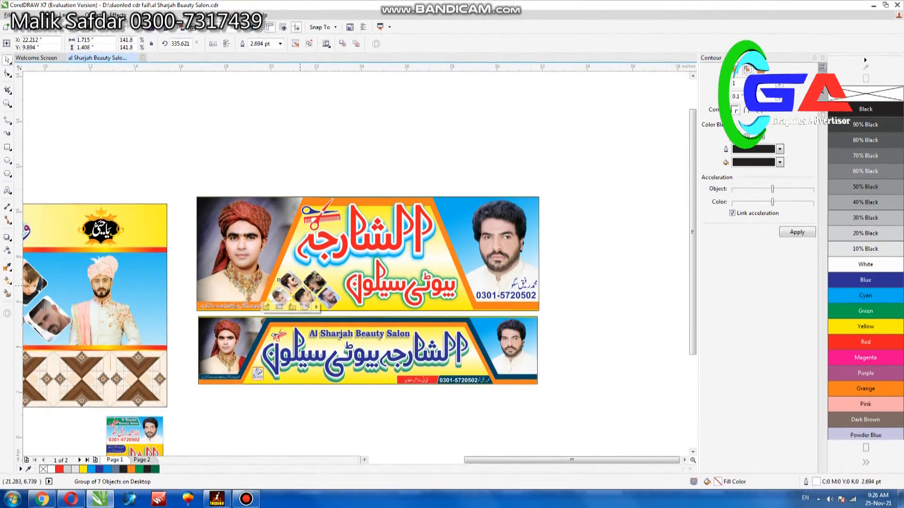
{"action": "left_click", "coordinate": [558, 261]}
{"action": "left_click_drag", "start_coordinate": [557, 261], "coordinate": [450, 300]}
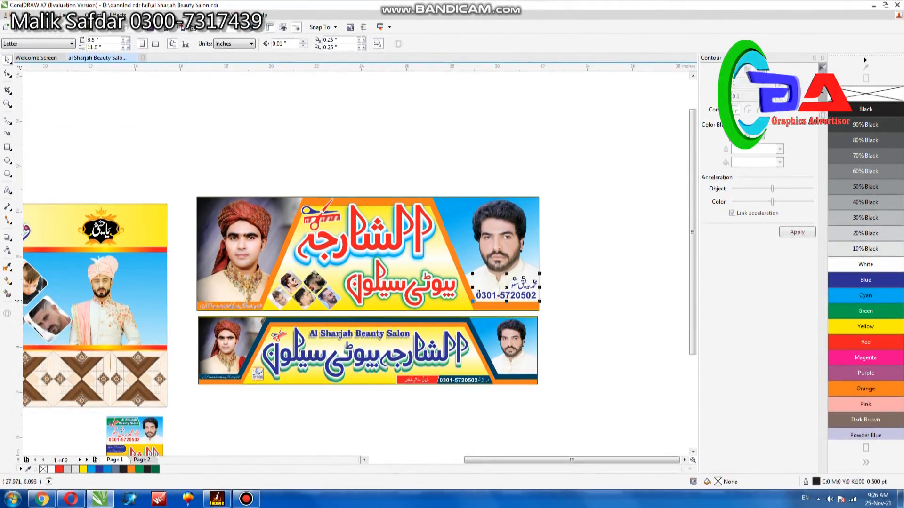
{"action": "scroll", "coordinate": [519, 282], "scroll_direction": "up", "scroll_amount": 1}
{"action": "scroll", "coordinate": [519, 283], "scroll_direction": "up", "scroll_amount": 1}
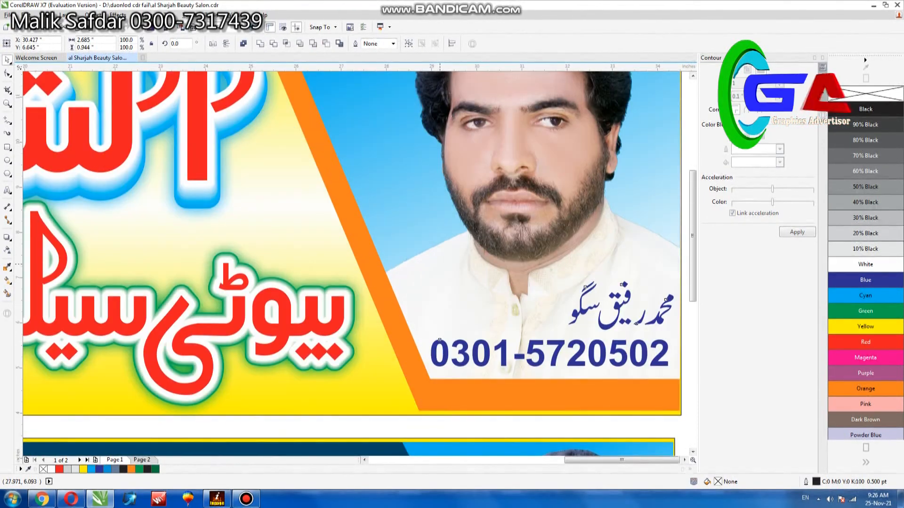
{"action": "scroll", "coordinate": [519, 283], "scroll_direction": "down", "scroll_amount": 1}
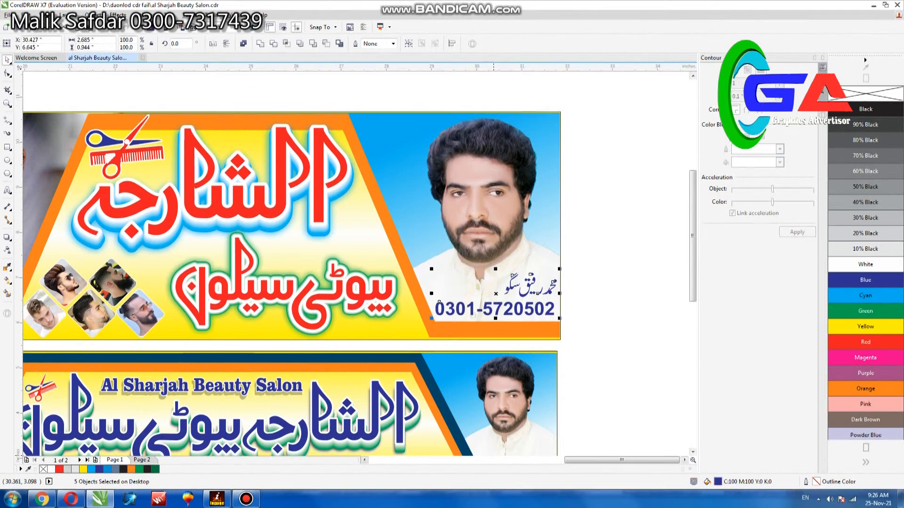
{"action": "left_click", "coordinate": [365, 460]}
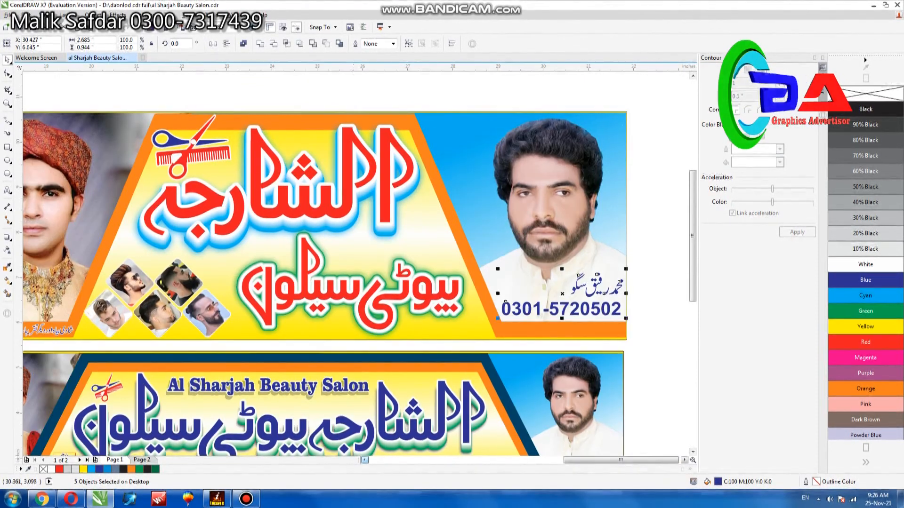
{"action": "scroll", "coordinate": [270, 347], "scroll_direction": "down", "scroll_amount": 1}
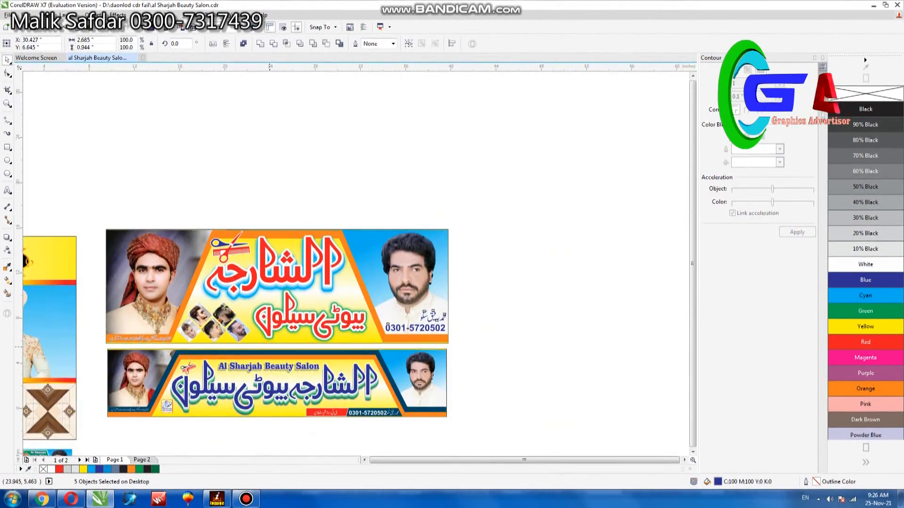
{"action": "scroll", "coordinate": [270, 347], "scroll_direction": "down", "scroll_amount": 1}
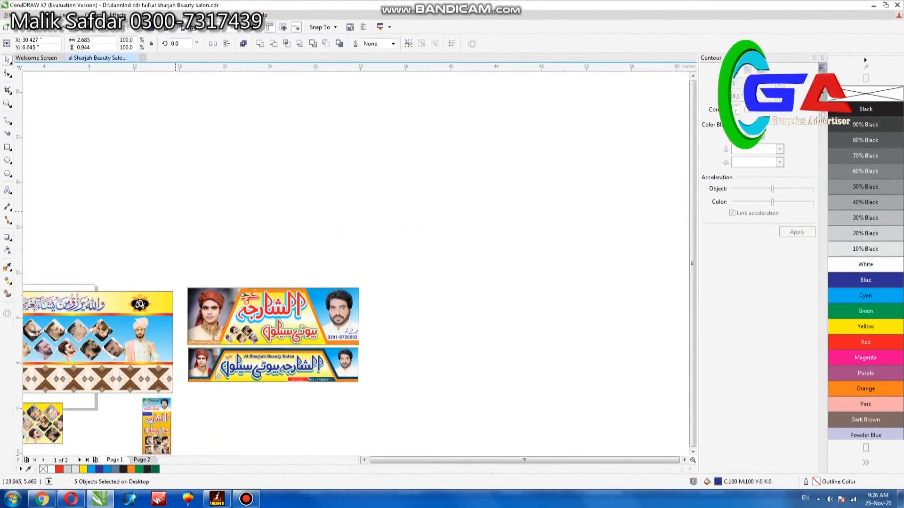
Step: Apply a linear fountain fill to the lower banner's large Urdu heading, running downward from blue to red
{"action": "left_click", "coordinate": [28, 99]}
{"action": "left_click", "coordinate": [7, 103]}
{"action": "left_click_drag", "start_coordinate": [182, 316], "coordinate": [338, 390]}
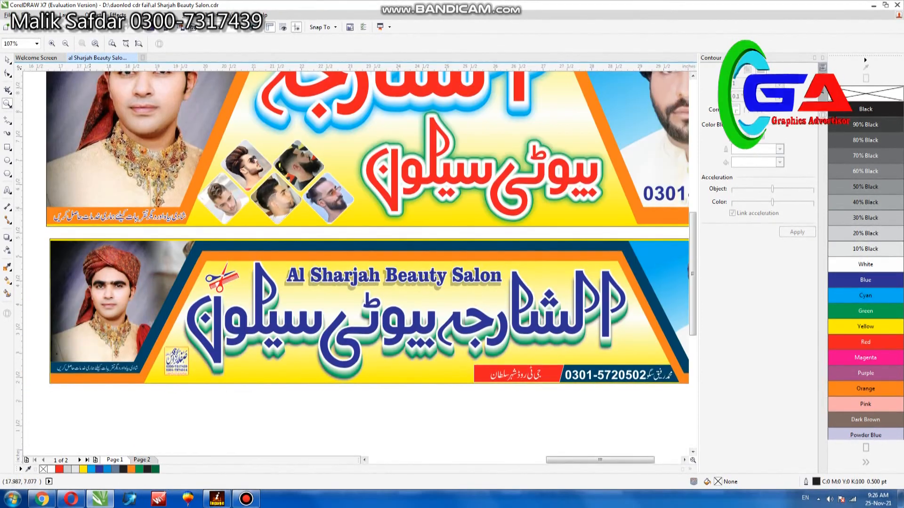
{"action": "left_click", "coordinate": [7, 59]}
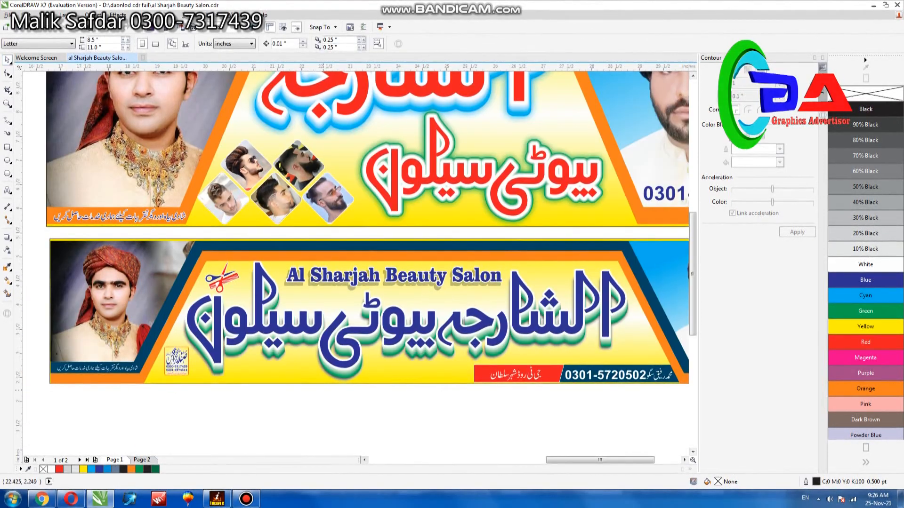
{"action": "left_click", "coordinate": [388, 328]}
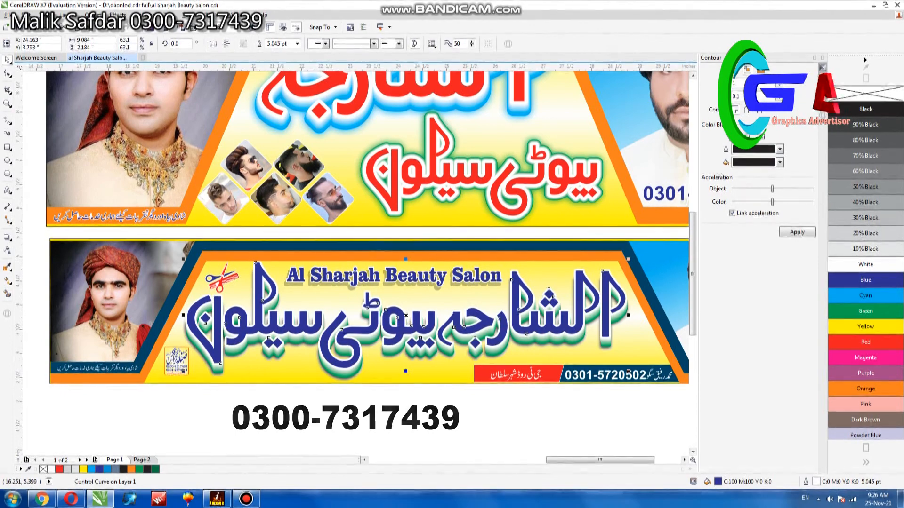
{"action": "left_click", "coordinate": [8, 281]}
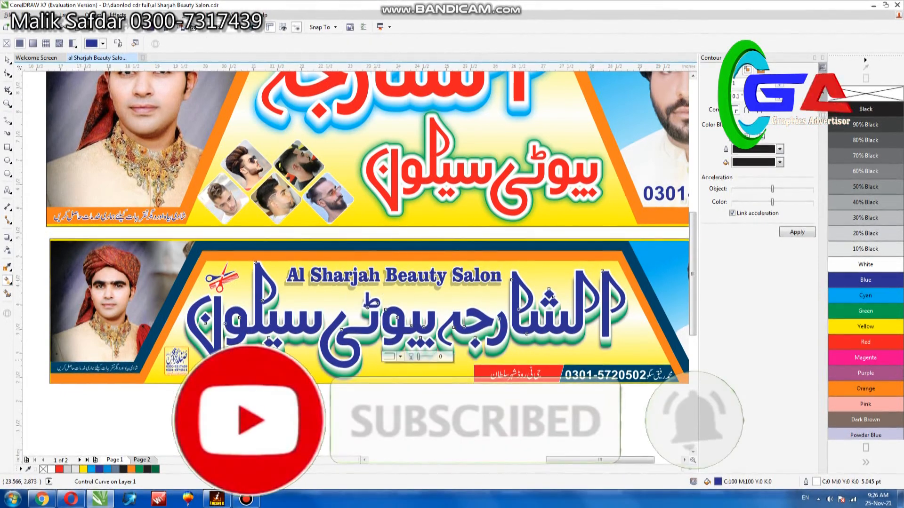
{"action": "left_click_drag", "start_coordinate": [382, 289], "coordinate": [377, 359]}
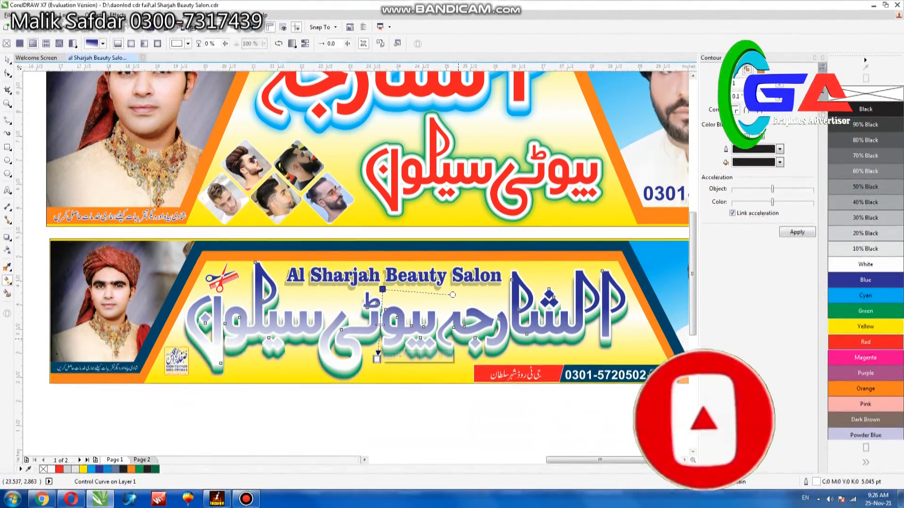
{"action": "left_click", "coordinate": [865, 342]}
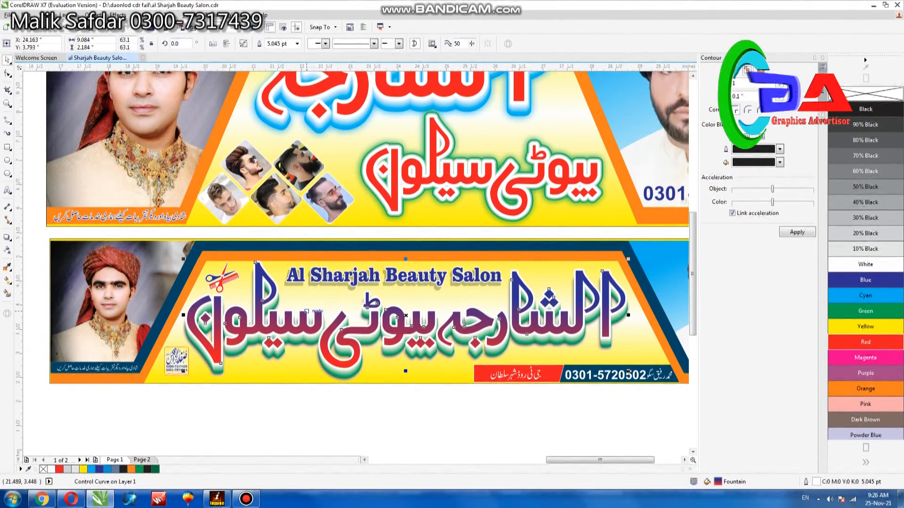
Step: Separate the gradient heading's outline and convert the lettering to a 300 dpi CMYK bitmap with anti-aliasing and a transparent background
{"action": "key", "text": "alt+b"}
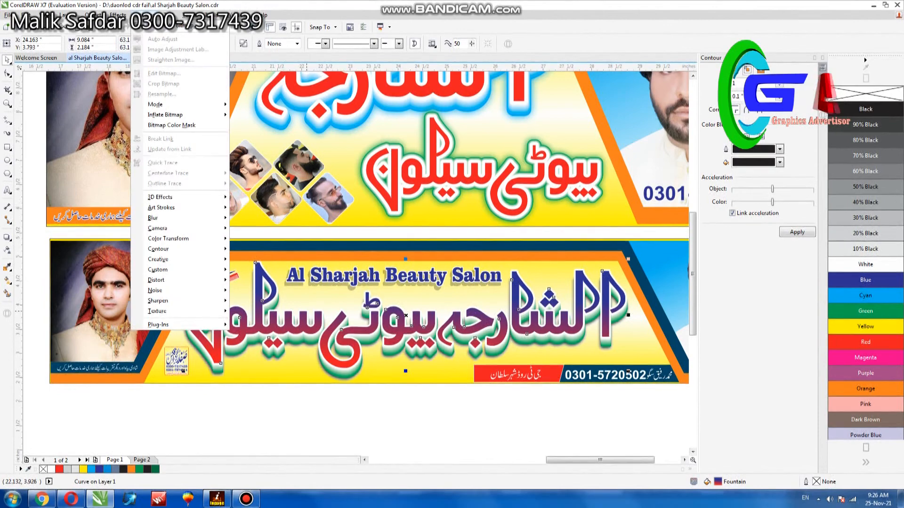
{"action": "key", "text": "c"}
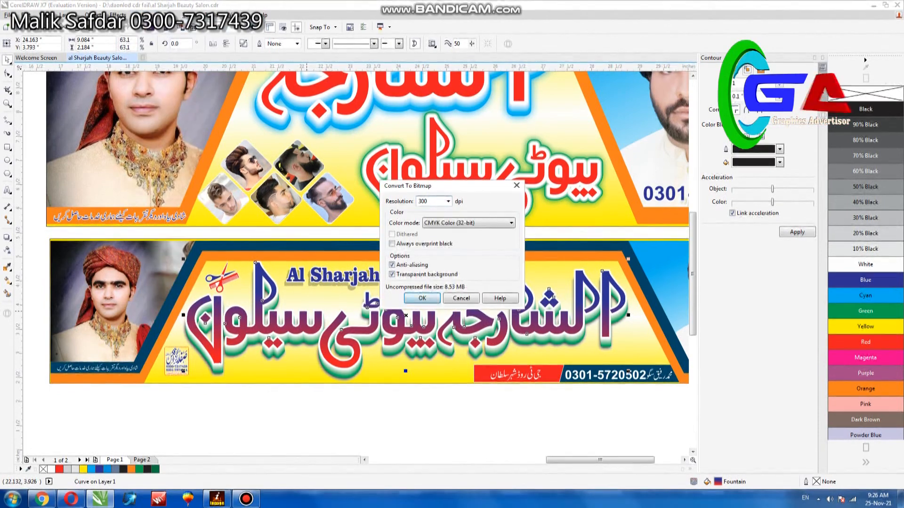
{"action": "key", "text": "Return"}
Step: Apply the Plastic texture effect to the heading bitmap with highlight 90, depth 5, smoothness 40 and light direction 315
{"action": "key", "text": "alt+b"}
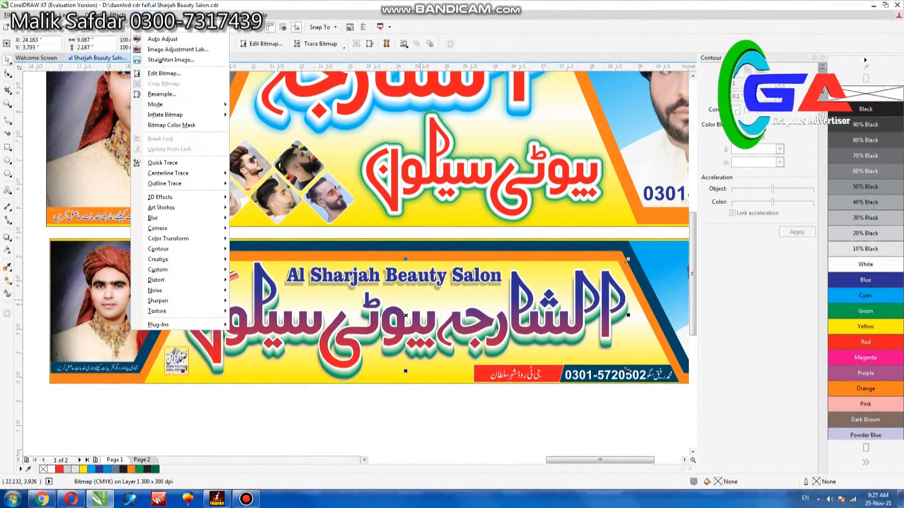
{"action": "mouse_move", "coordinate": [179, 312]}
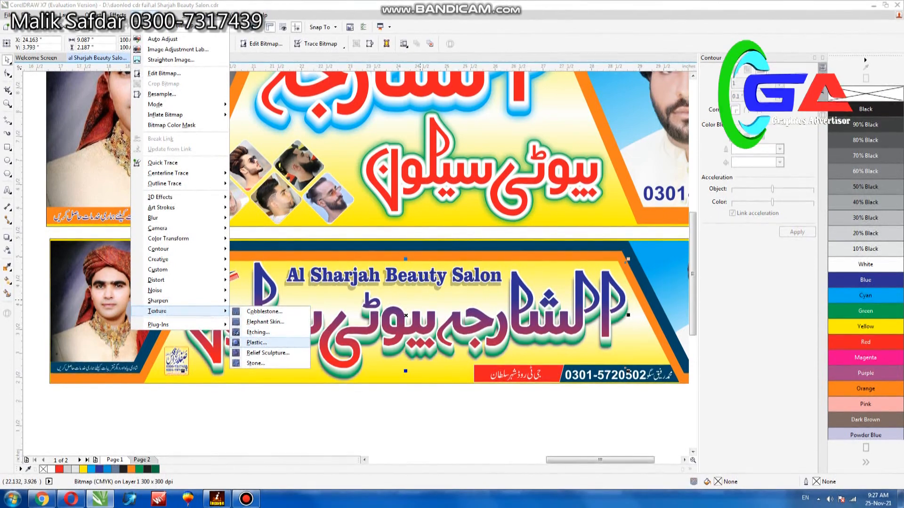
{"action": "key", "text": "Return"}
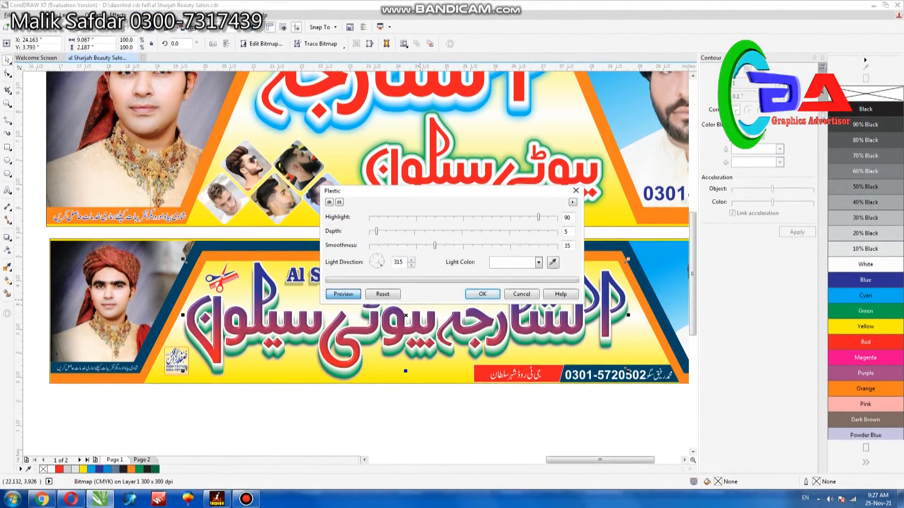
{"action": "left_click_drag", "start_coordinate": [434, 245], "coordinate": [444, 245]}
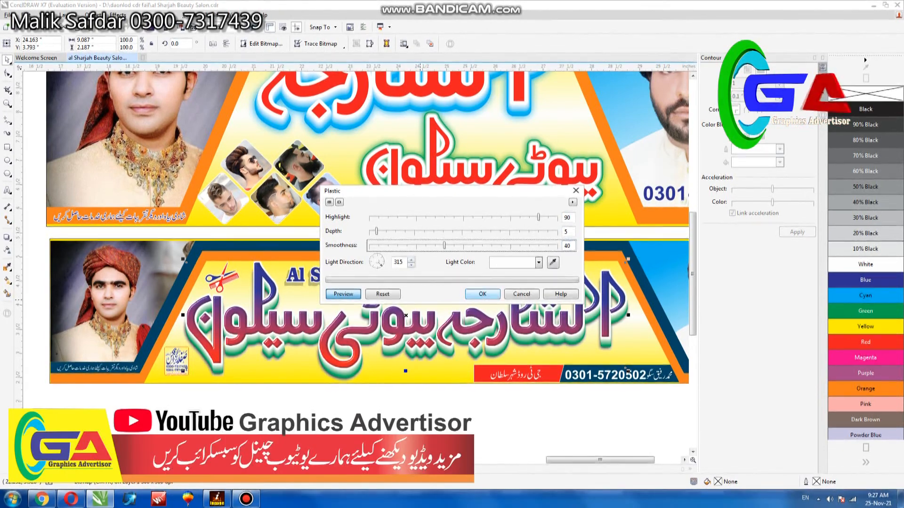
{"action": "key", "text": "Return"}
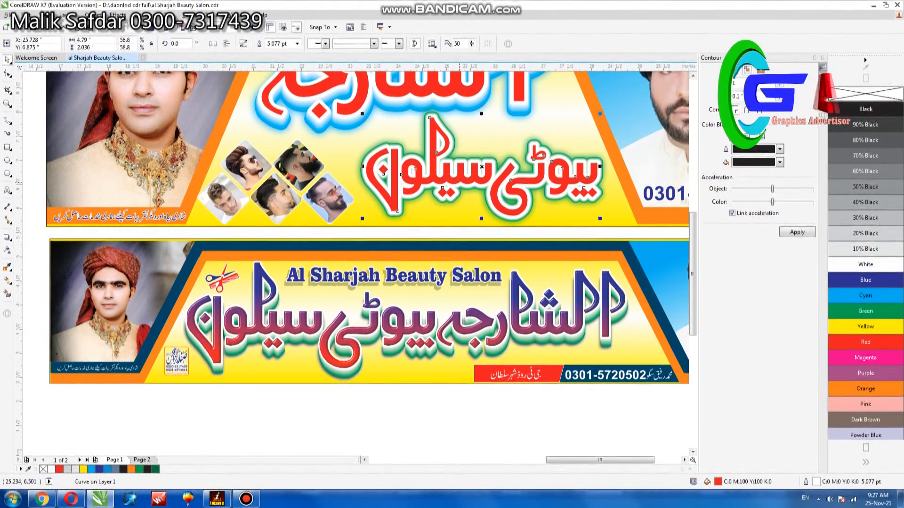
Step: Convert the upper banner's red Urdu subtitle to a 300 dpi CMYK bitmap with a transparent background
{"action": "key", "text": "alt+b"}
{"action": "key", "text": "p"}
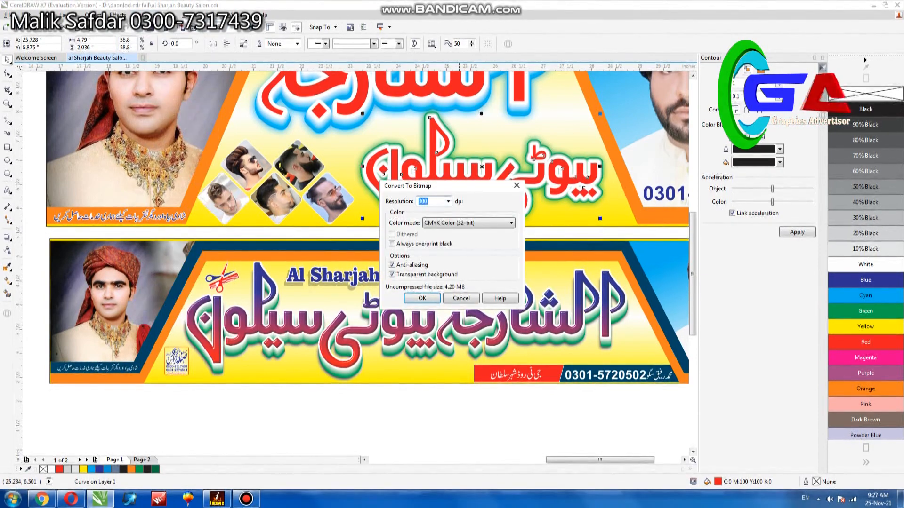
{"action": "key", "text": "Return"}
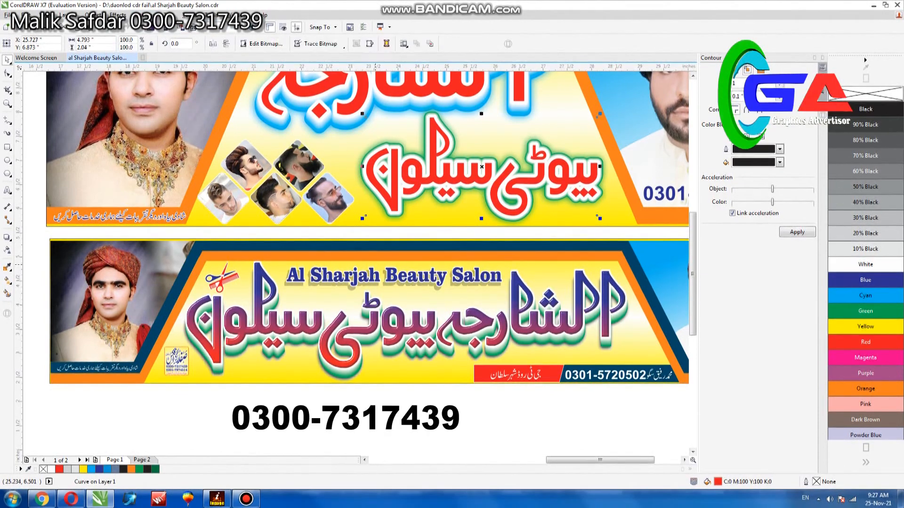
Step: Apply the Plastic texture effect to the red subtitle bitmap with highlight 90, depth 5 and smoothness 43
{"action": "key", "text": "alt+b"}
{"action": "key", "text": "Down"}
{"action": "key", "text": "Down"}
{"action": "key", "text": "Down"}
{"action": "key", "text": "Down"}
{"action": "key", "text": "Down"}
{"action": "key", "text": "Down"}
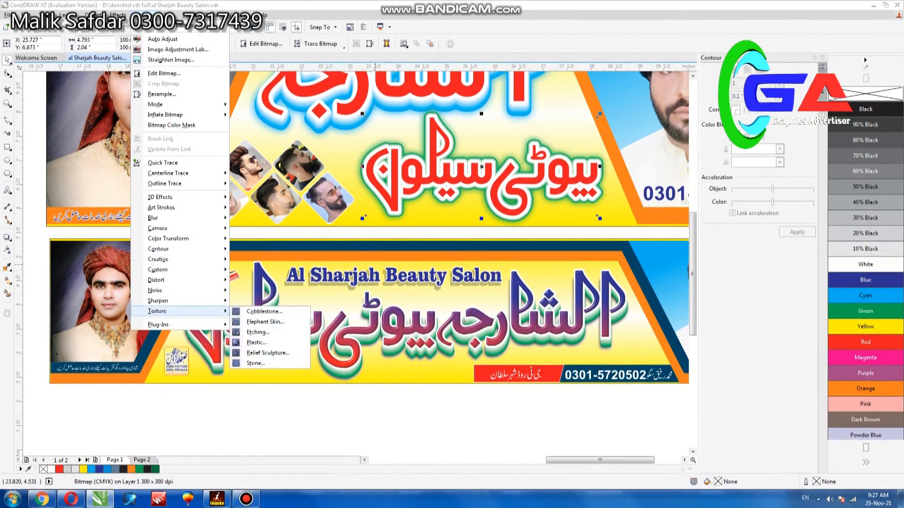
{"action": "left_click", "coordinate": [257, 343]}
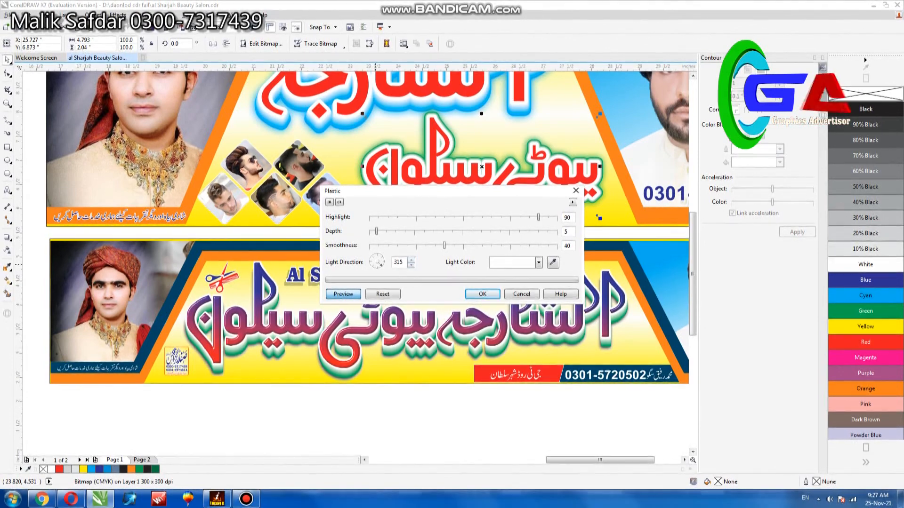
{"action": "left_click_drag", "start_coordinate": [444, 245], "coordinate": [450, 245]}
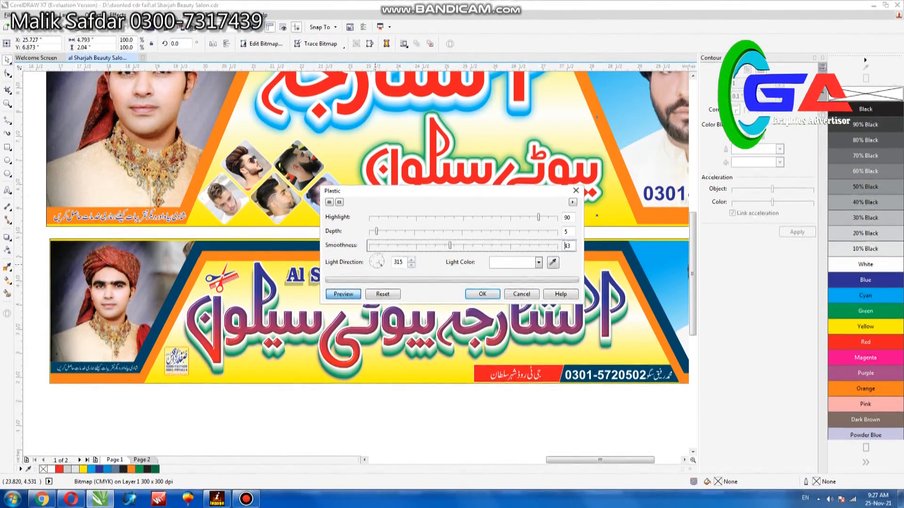
{"action": "key", "text": "Return"}
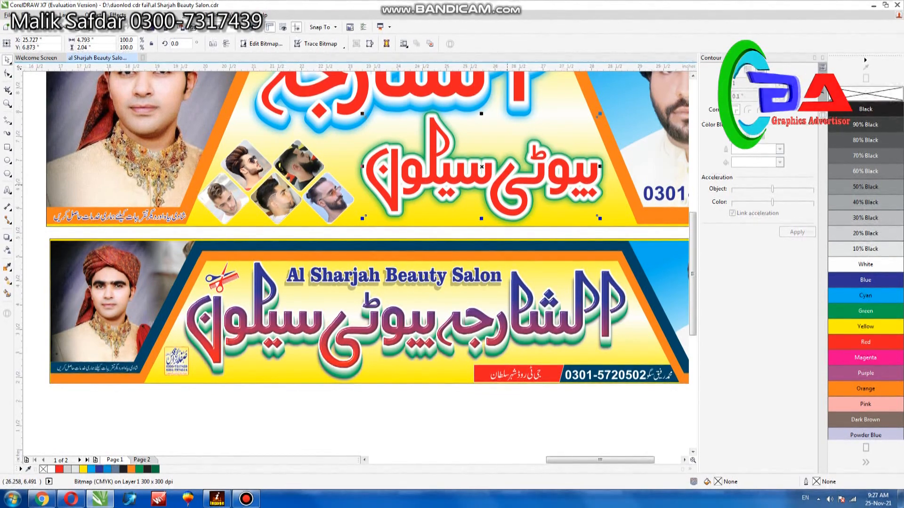
Step: Undo the Plastic effect and bitmap conversion on the upper banner's red subtitle
{"action": "scroll", "coordinate": [508, 185], "scroll_direction": "up", "scroll_amount": 2}
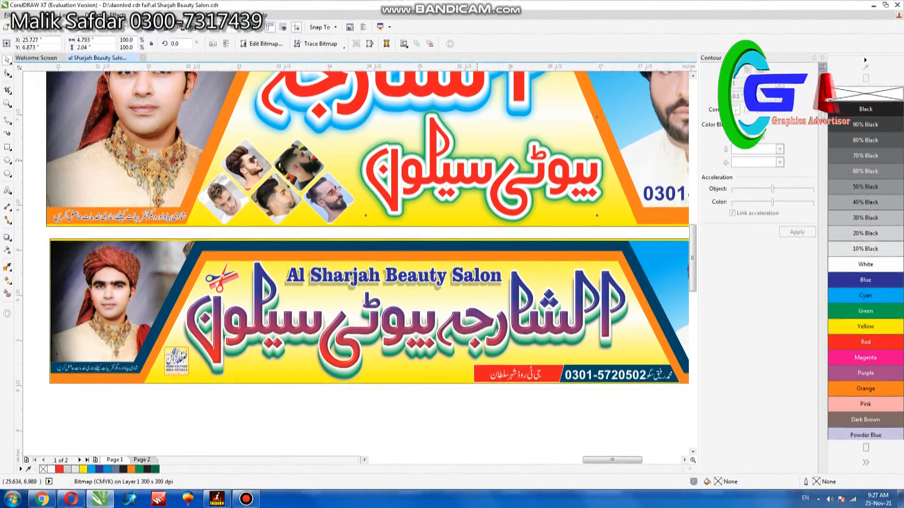
{"action": "scroll", "coordinate": [405, 179], "scroll_direction": "up", "scroll_amount": 2}
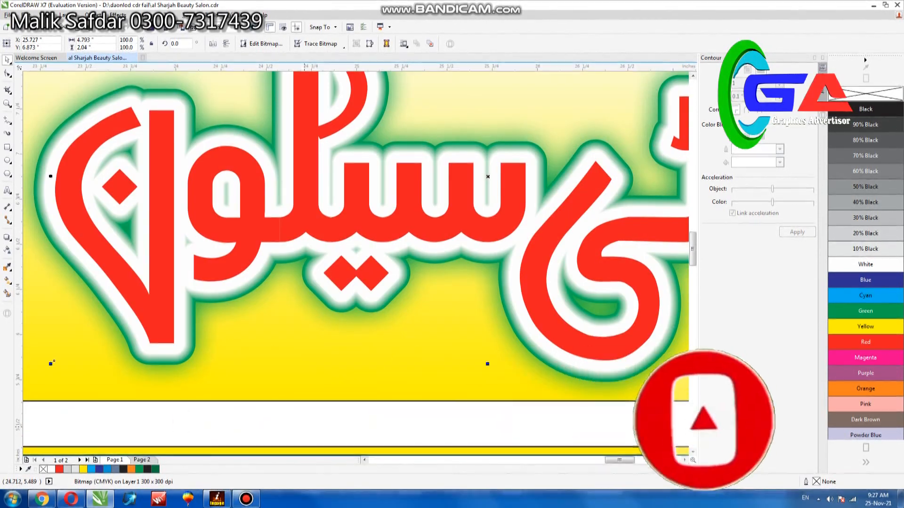
{"action": "left_click", "coordinate": [302, 429]}
Step: Convert the red subtitle's outline to a separate object and turn its red lettering into a bitmap
{"action": "left_click", "coordinate": [399, 198]}
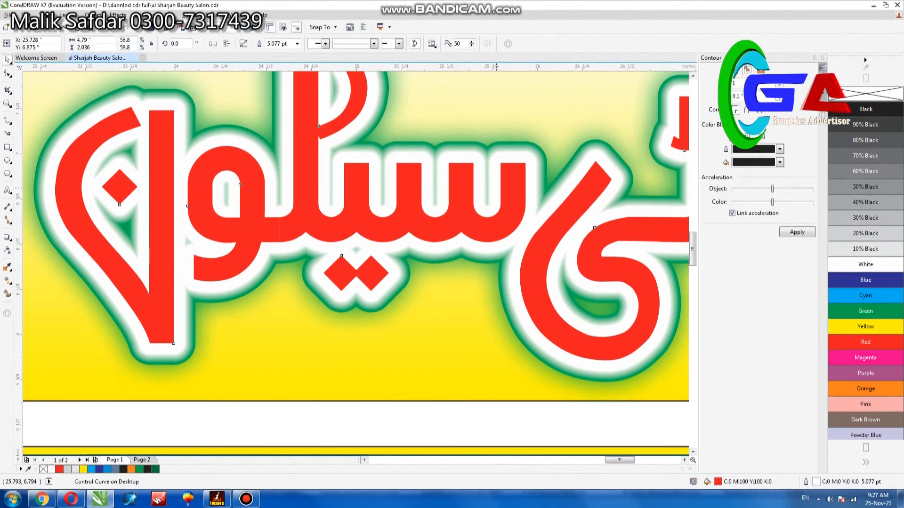
{"action": "key", "text": "ctrl+shift+q"}
{"action": "key", "text": "alt+b"}
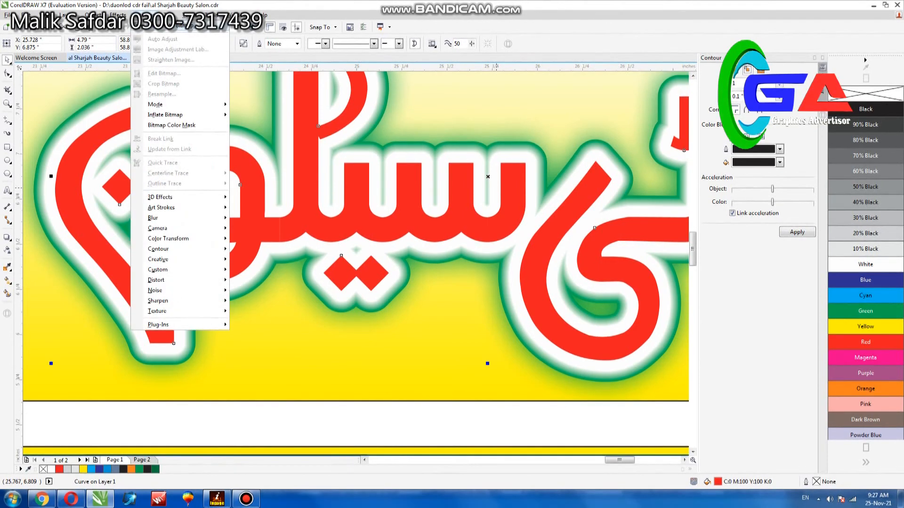
{"action": "key", "text": "p"}
{"action": "left_click", "coordinate": [415, 297]}
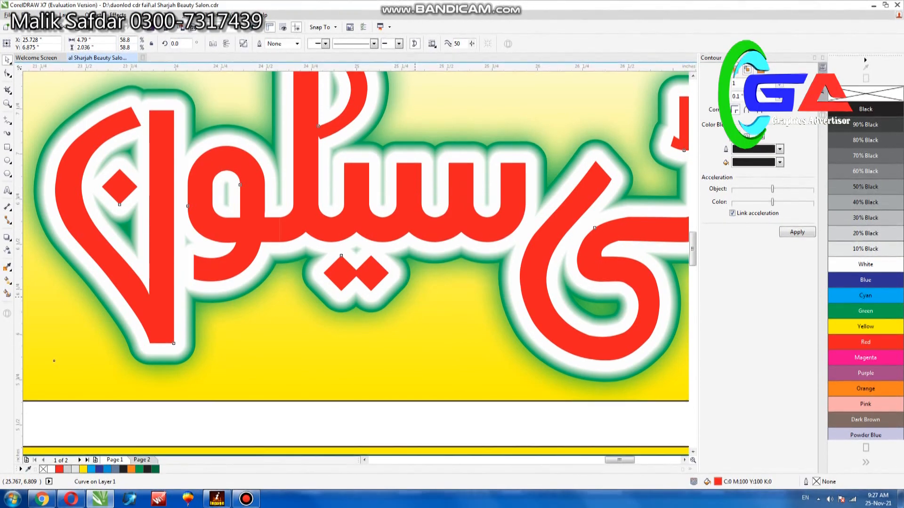
Step: Apply the Plastic texture effect to the upper banner's red subtitle bitmap with highlight 90, depth 5, smoothness 43 and light direction 315
{"action": "key", "text": "alt+b"}
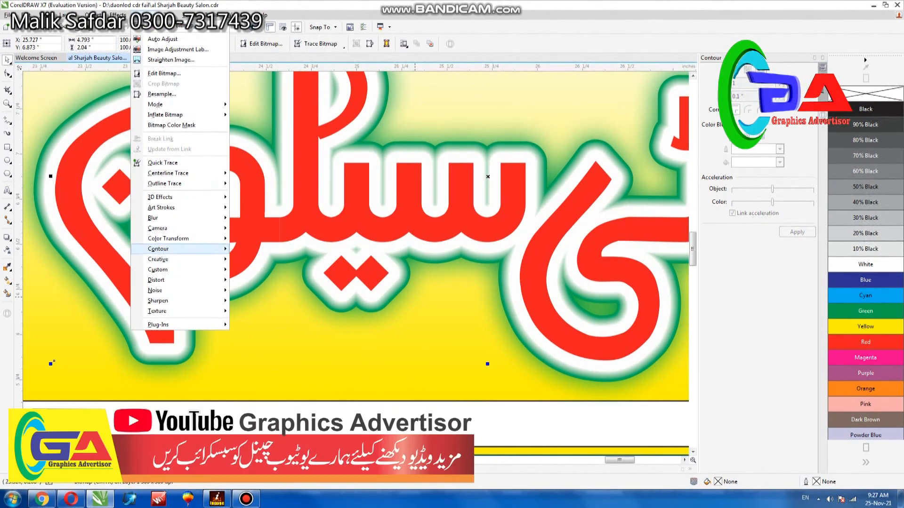
{"action": "mouse_move", "coordinate": [170, 311]}
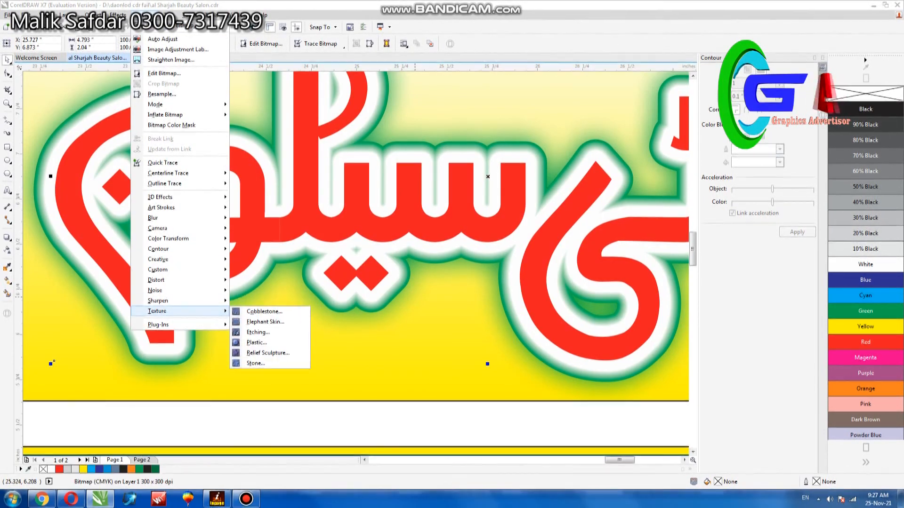
{"action": "left_click", "coordinate": [257, 343]}
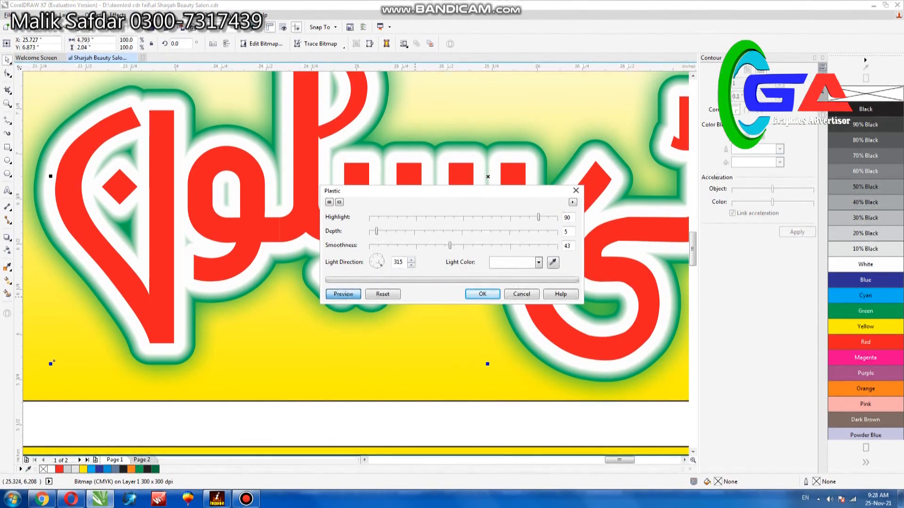
{"action": "left_click", "coordinate": [482, 295]}
Step: Separate the white outline of the upper banner's large red title into its own object and convert the red lettering to a 300 dpi CMYK bitmap
{"action": "scroll", "coordinate": [449, 290], "scroll_direction": "down", "scroll_amount": 1}
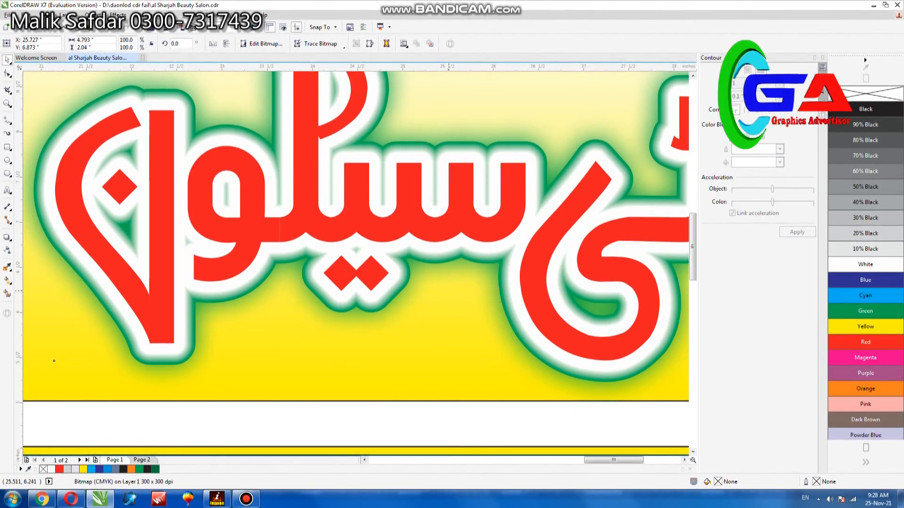
{"action": "scroll", "coordinate": [449, 290], "scroll_direction": "down", "scroll_amount": 1}
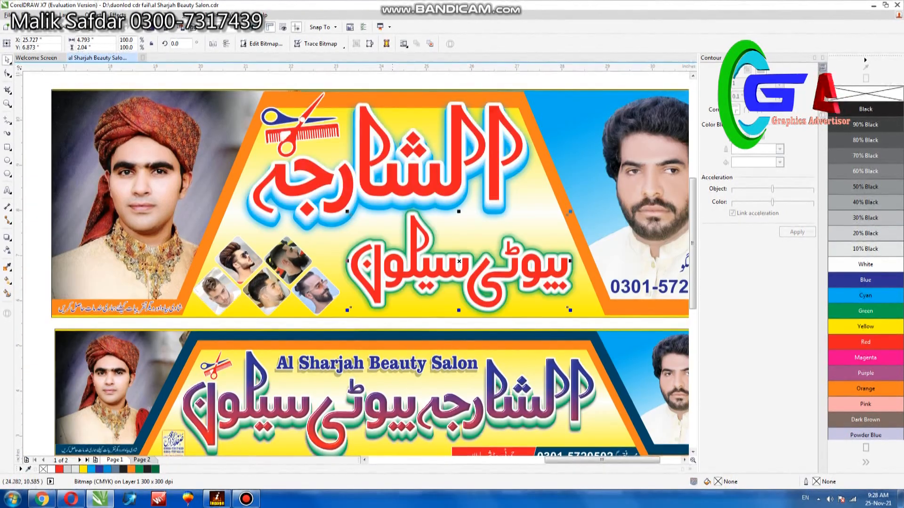
{"action": "left_click", "coordinate": [389, 177]}
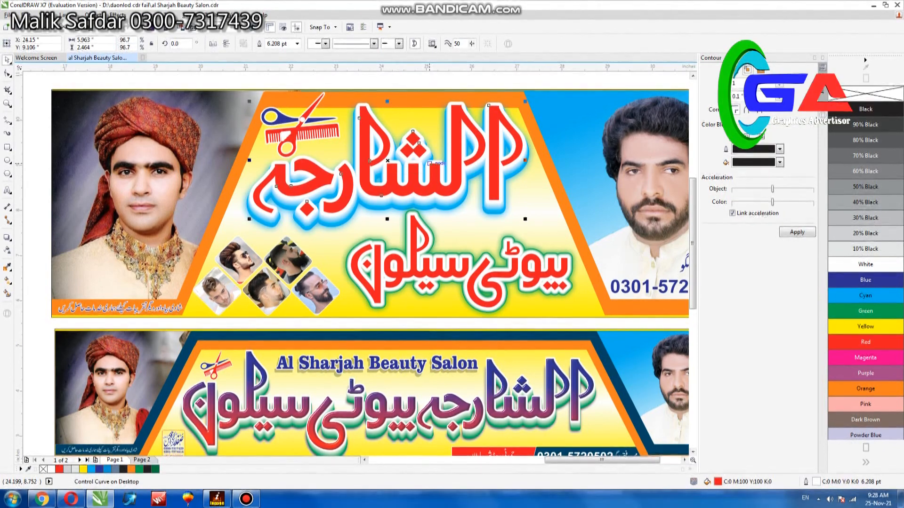
{"action": "left_click", "coordinate": [430, 164]}
{"action": "left_click", "coordinate": [143, 15]}
{"action": "left_click", "coordinate": [163, 24]}
{"action": "left_click", "coordinate": [421, 298]}
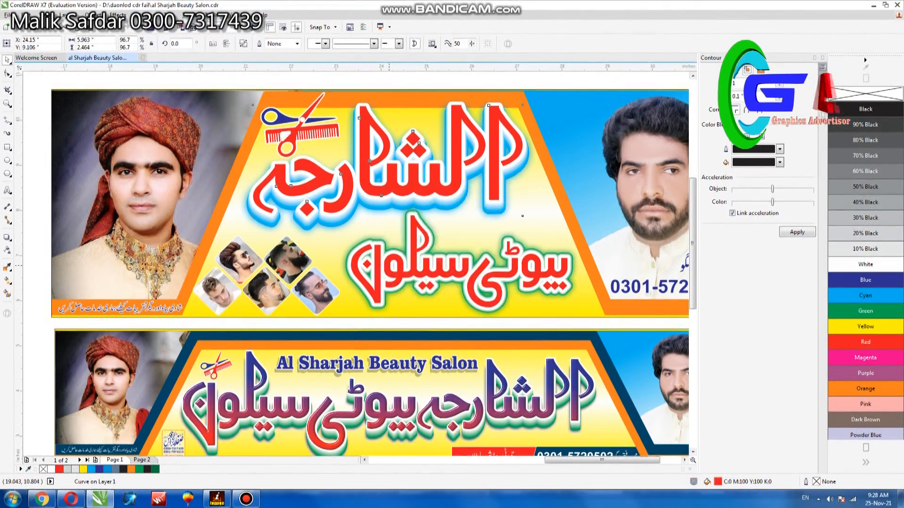
Step: Apply the Plastic texture effect to the large red title bitmap with highlight 90, depth 5, smoothness 43 and light direction 315
{"action": "left_click", "coordinate": [143, 15]}
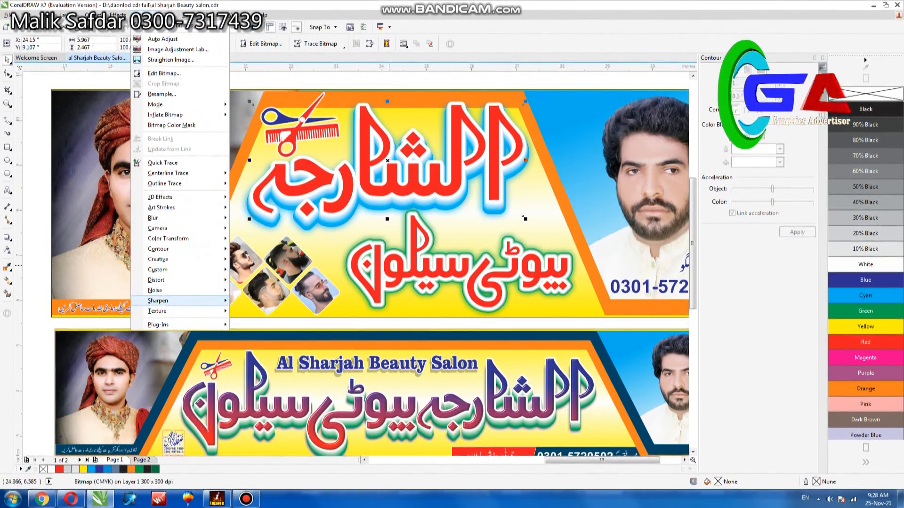
{"action": "mouse_move", "coordinate": [158, 325]}
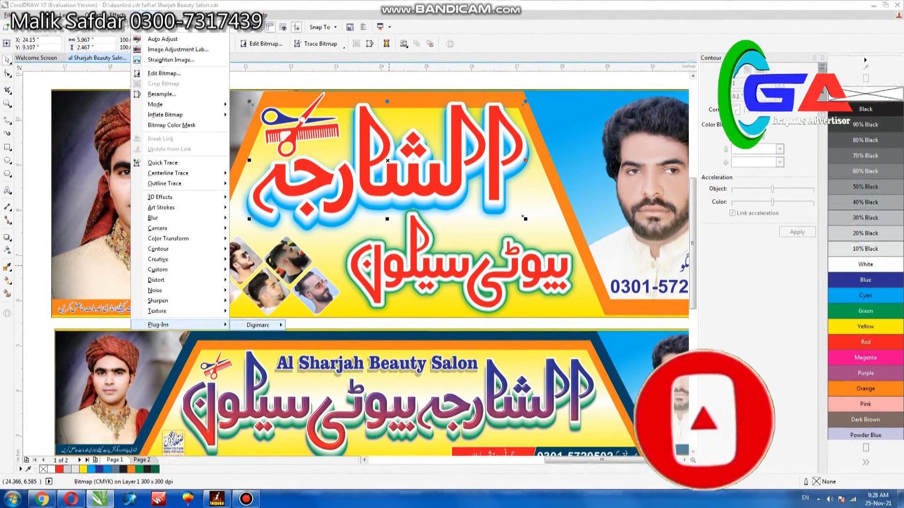
{"action": "left_click", "coordinate": [257, 372]}
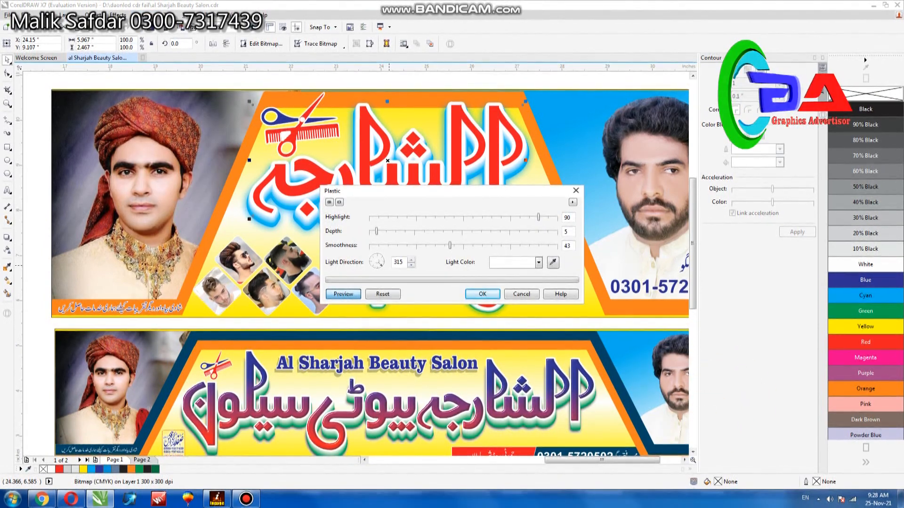
{"action": "key", "text": "Return"}
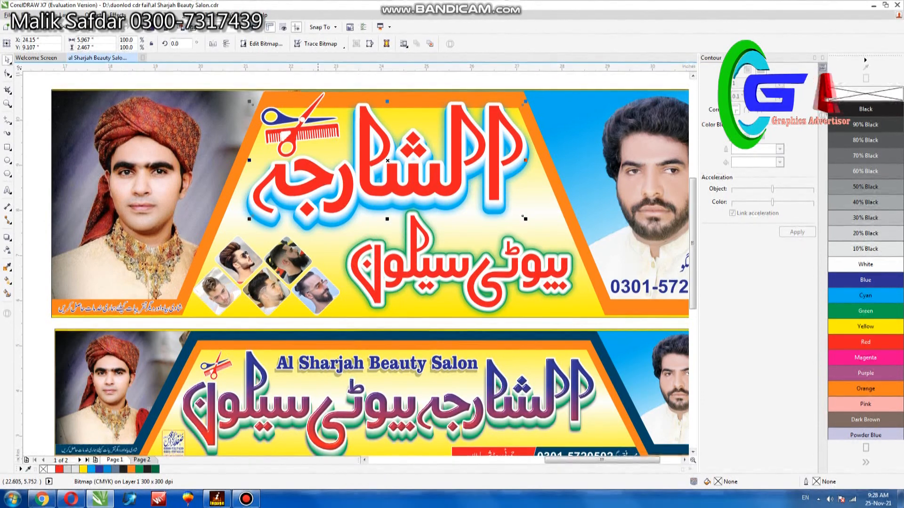
Step: Try the Urdu word الشارجہ as Arial artistic text enlarged to about 360 pt above the banners, and delete it
{"action": "scroll", "coordinate": [318, 320], "scroll_direction": "down", "scroll_amount": 2}
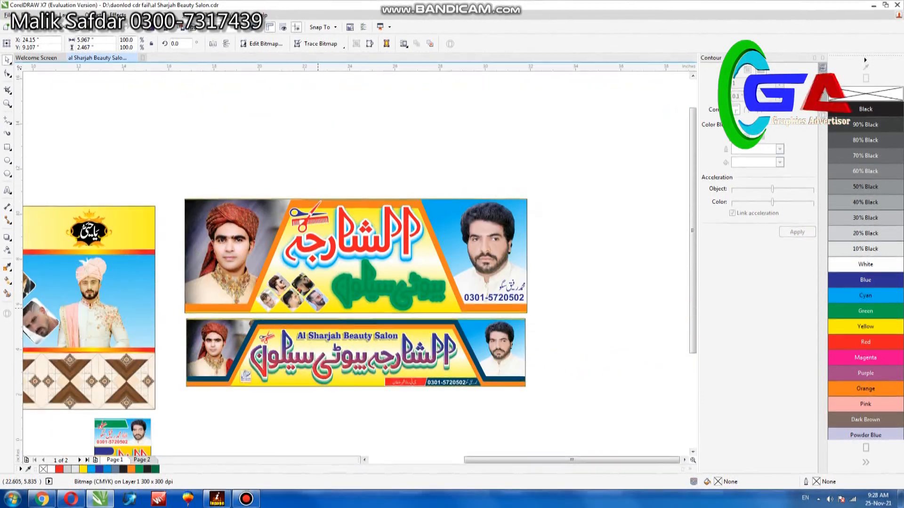
{"action": "scroll", "coordinate": [322, 296], "scroll_direction": "down", "scroll_amount": 2}
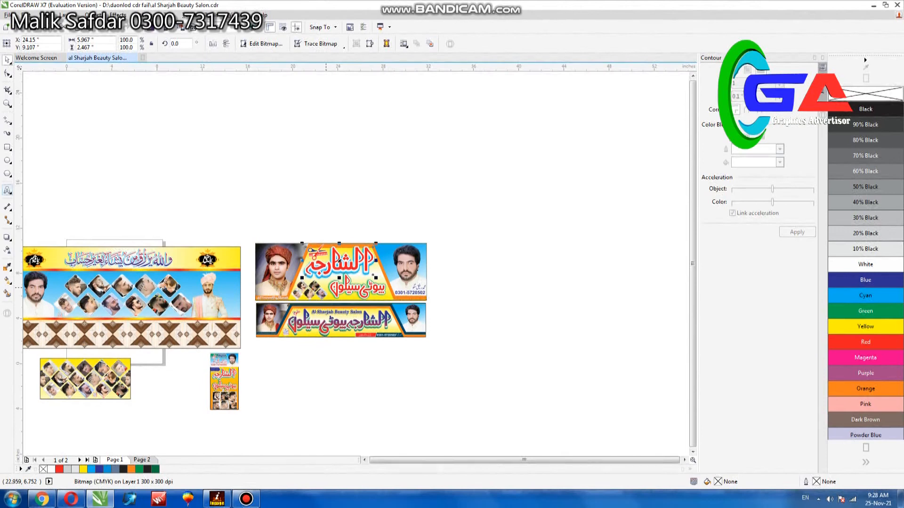
{"action": "left_click", "coordinate": [8, 191]}
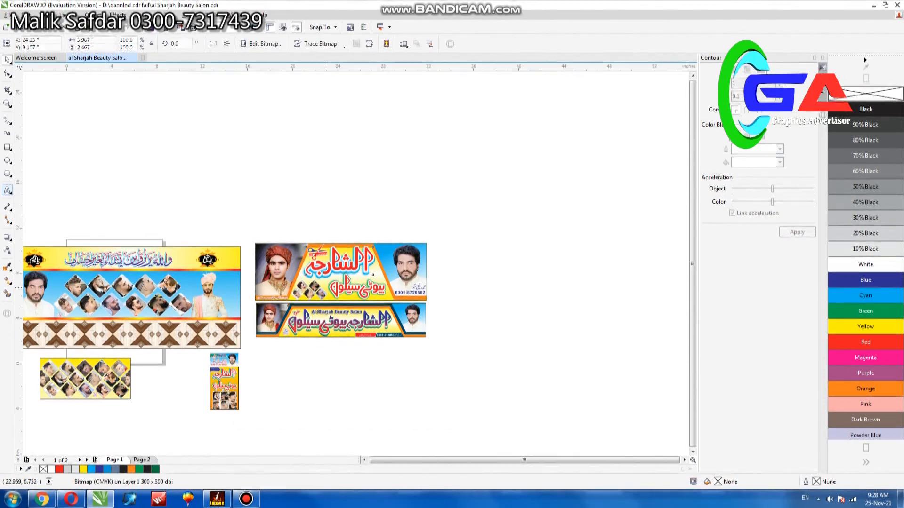
{"action": "left_click", "coordinate": [236, 213]}
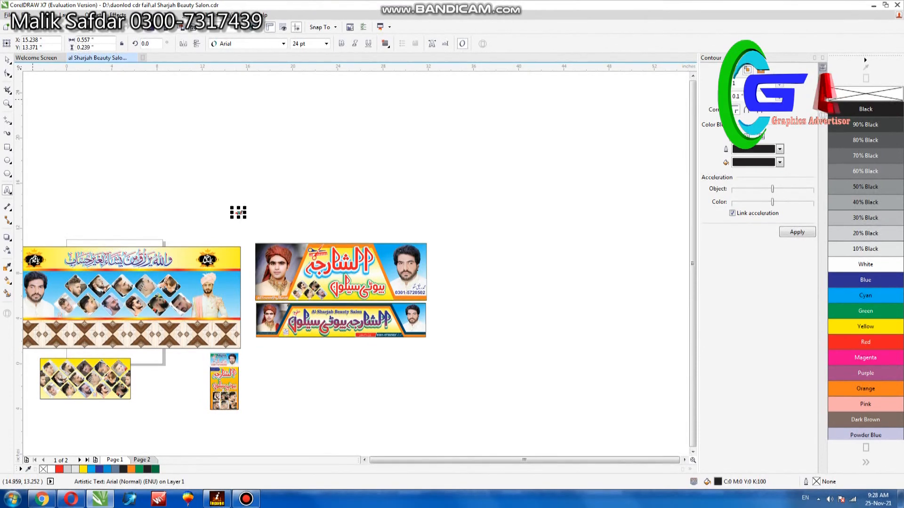
{"action": "type", "text": "الشارجہ"}
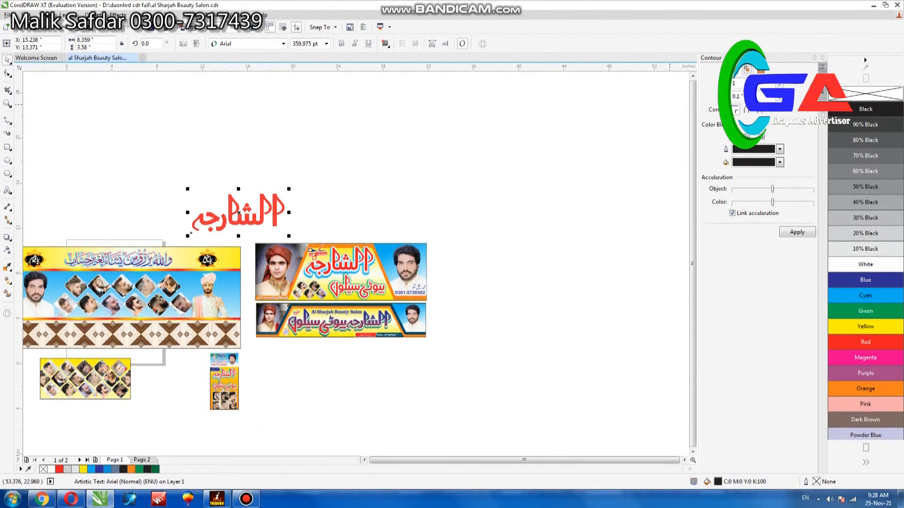
{"action": "key", "text": "Delete"}
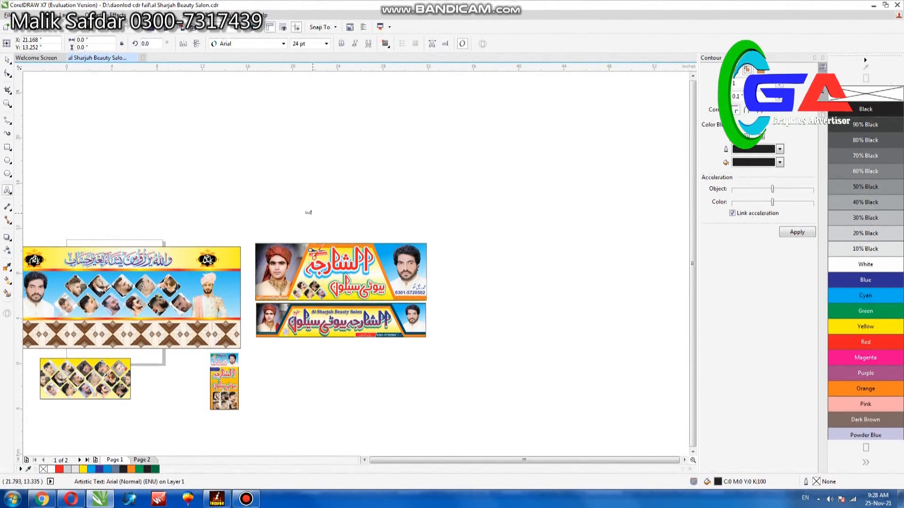
Step: Try the word "buty" as Arial artistic text enlarged to about 142 pt above the salon banners, and delete it
{"action": "key", "text": "ctrl+space"}
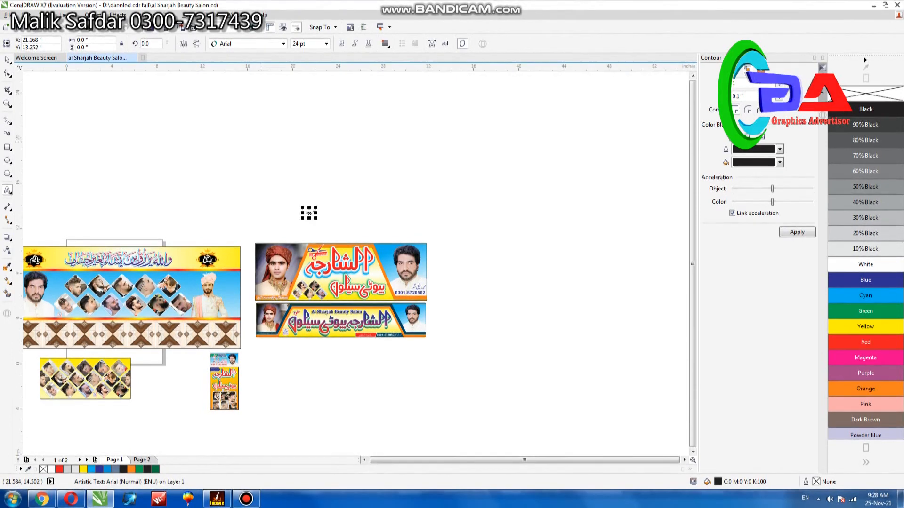
{"action": "left_click_drag", "start_coordinate": [315, 207], "coordinate": [347, 200]}
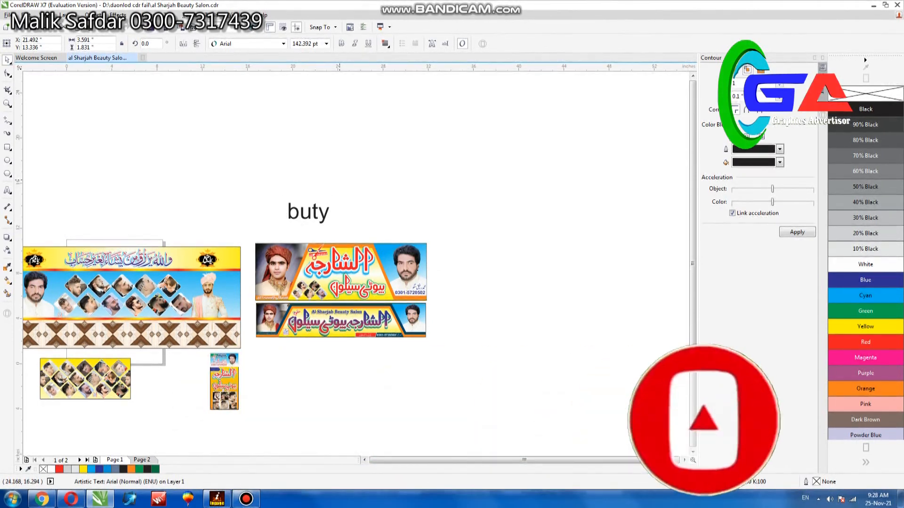
{"action": "left_click", "coordinate": [340, 179]}
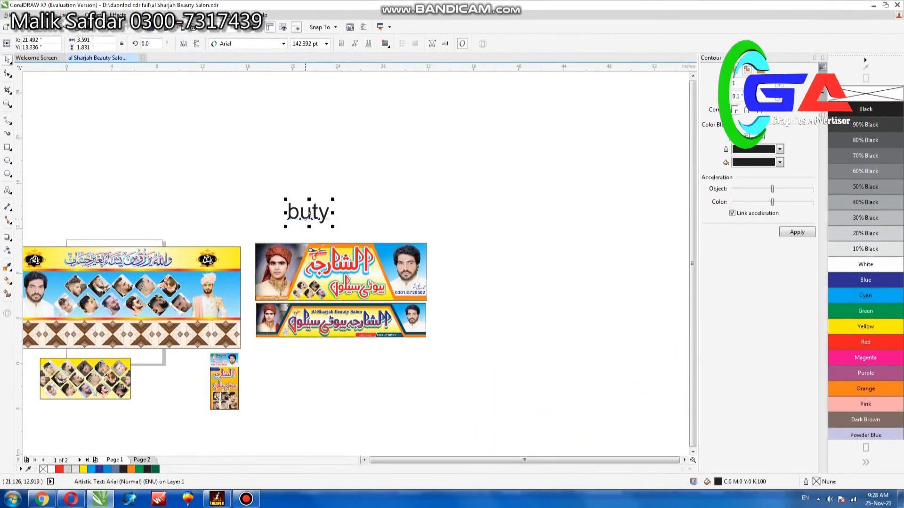
{"action": "left_click", "coordinate": [356, 185]}
{"action": "left_click", "coordinate": [309, 214]}
{"action": "key", "text": "Delete"}
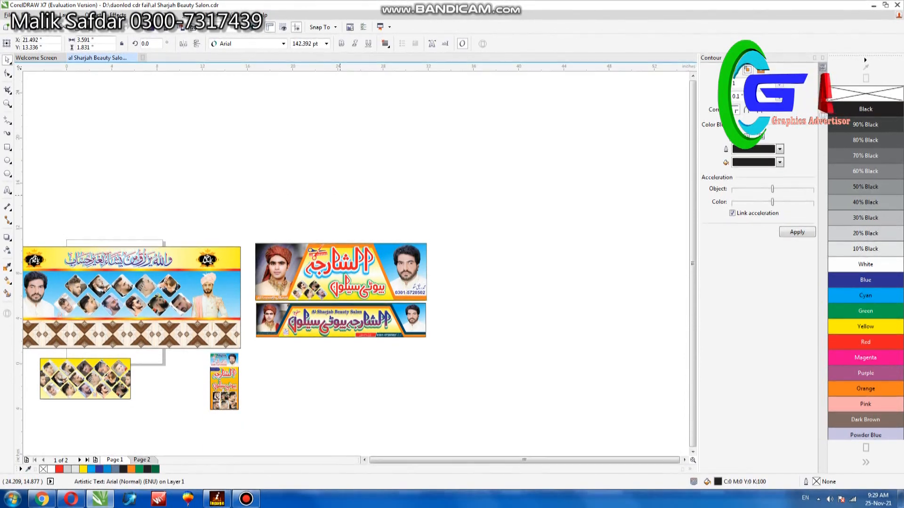
Step: Examine the lower salon banner's portrait and glossy gradient Urdu lettering up close
{"action": "scroll", "coordinate": [305, 192], "scroll_direction": "down", "scroll_amount": 1}
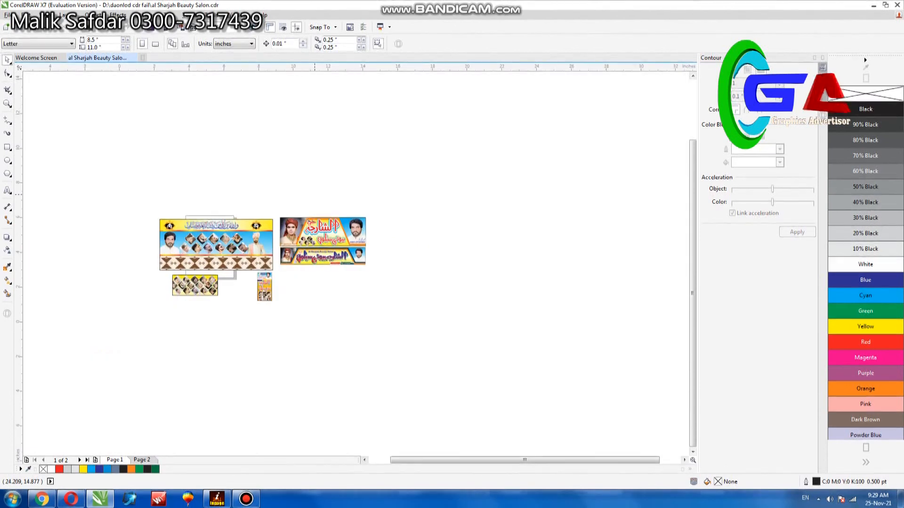
{"action": "key", "text": "F4"}
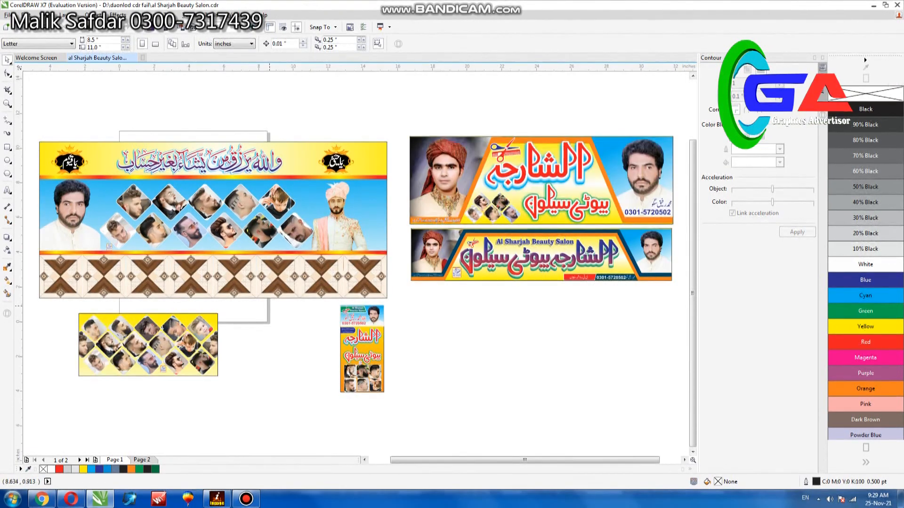
{"action": "key", "text": "z"}
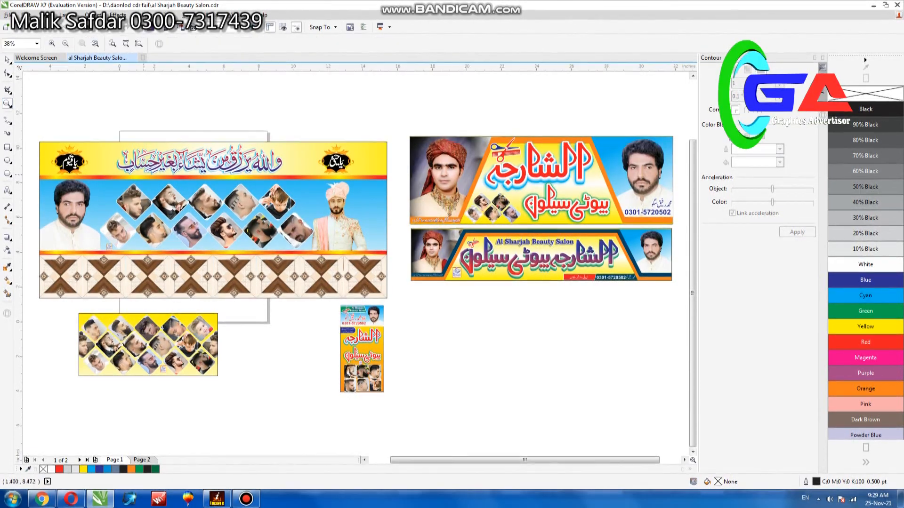
{"action": "left_click_drag", "start_coordinate": [399, 229], "coordinate": [490, 287]}
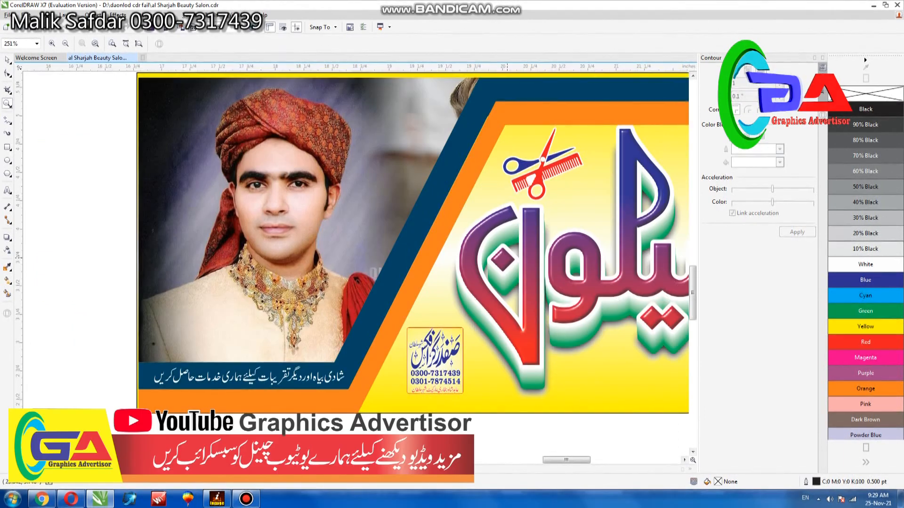
{"action": "scroll", "coordinate": [399, 200], "scroll_direction": "down", "scroll_amount": 2}
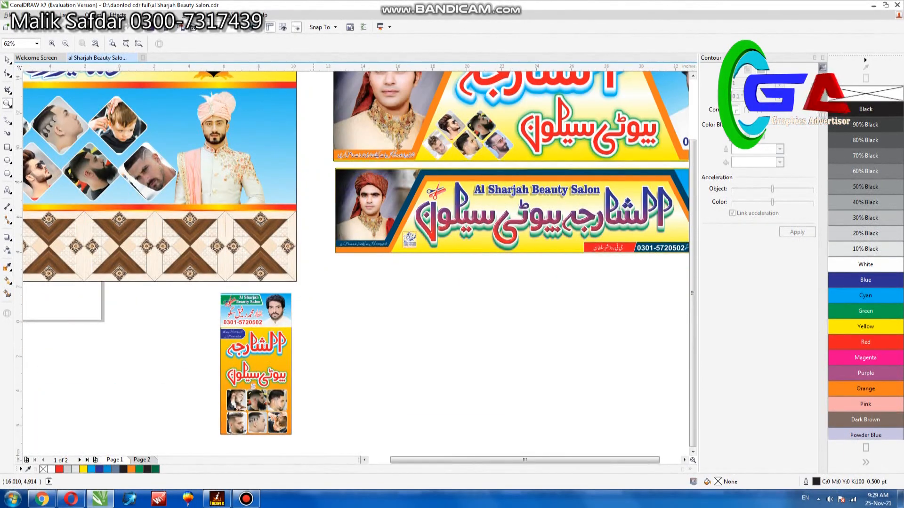
Step: Examine the large banner's wooden tile pattern, haircut photos and Urdu heading up close
{"action": "key", "text": "F4"}
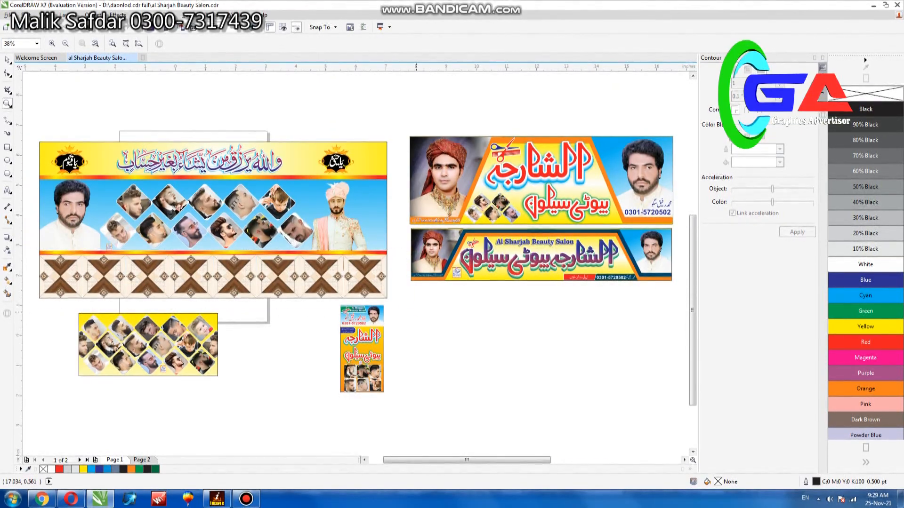
{"action": "scroll", "coordinate": [378, 303], "scroll_direction": "up", "scroll_amount": 1}
{"action": "left_click_drag", "start_coordinate": [231, 224], "coordinate": [367, 297]}
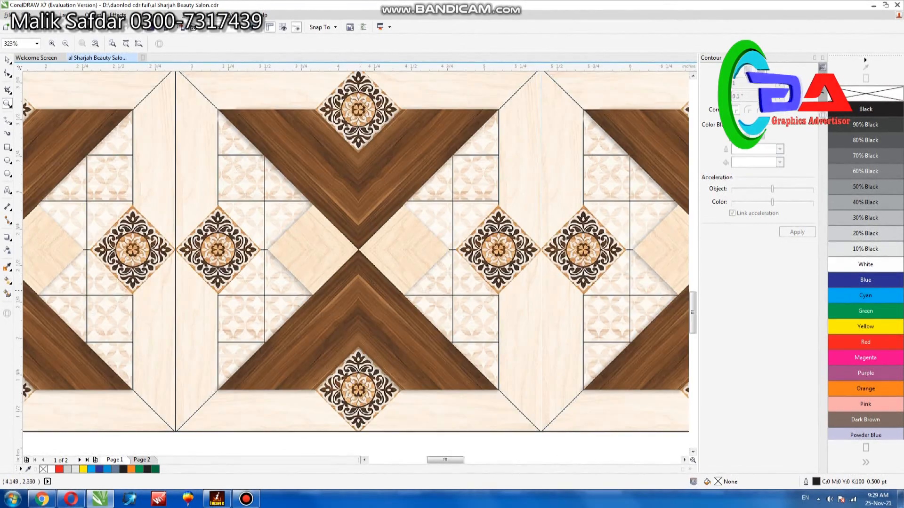
{"action": "scroll", "coordinate": [358, 277], "scroll_direction": "down", "scroll_amount": 2}
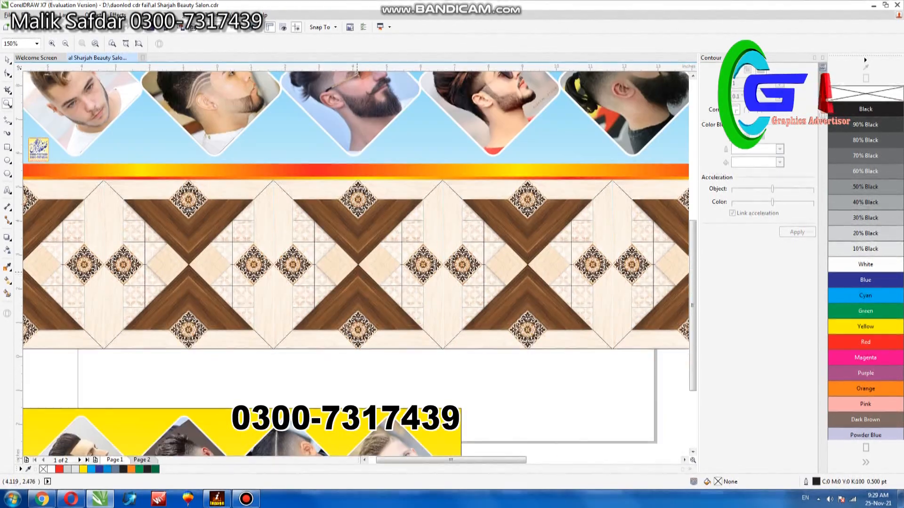
{"action": "left_click_drag", "start_coordinate": [178, 93], "coordinate": [633, 213]}
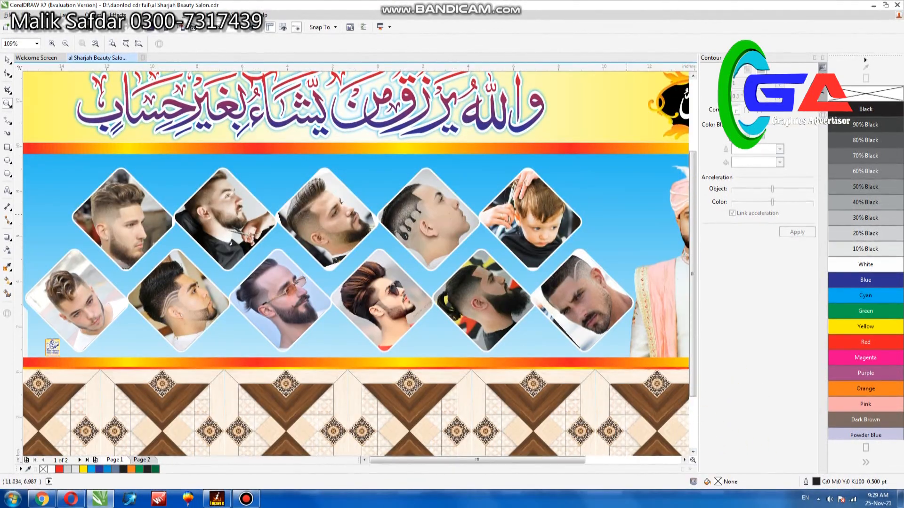
{"action": "scroll", "coordinate": [627, 217], "scroll_direction": "down", "scroll_amount": 1}
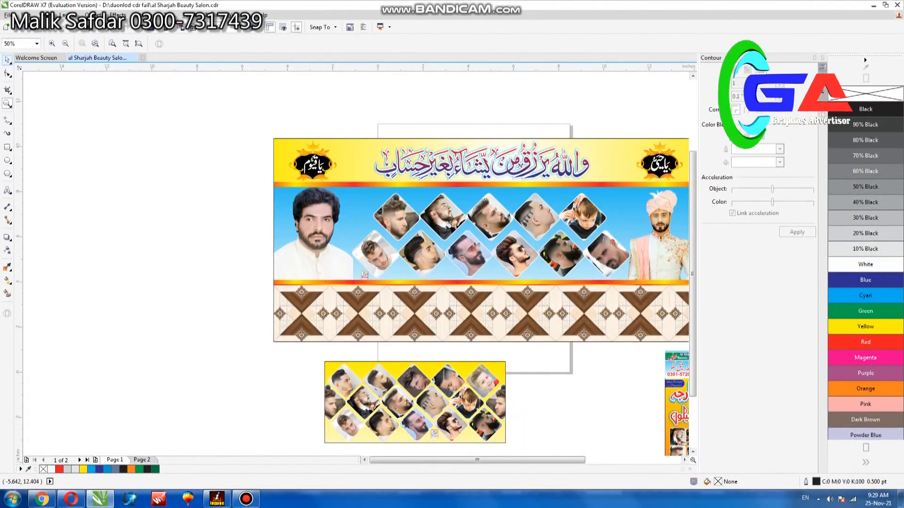
Step: Examine the small yellow banner with the diamond-shaped haircut photos up close
{"action": "key", "text": "space"}
{"action": "key", "text": "F4"}
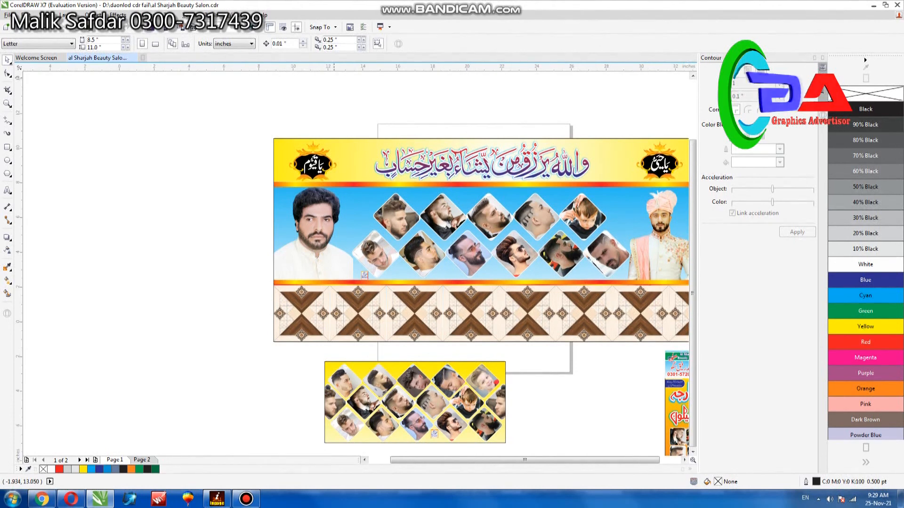
{"action": "key", "text": "z"}
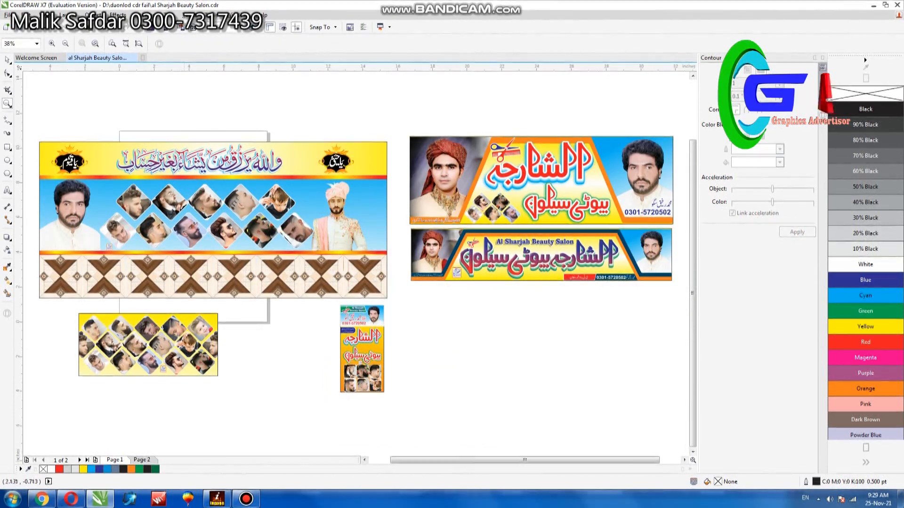
{"action": "left_click_drag", "start_coordinate": [65, 311], "coordinate": [234, 381]}
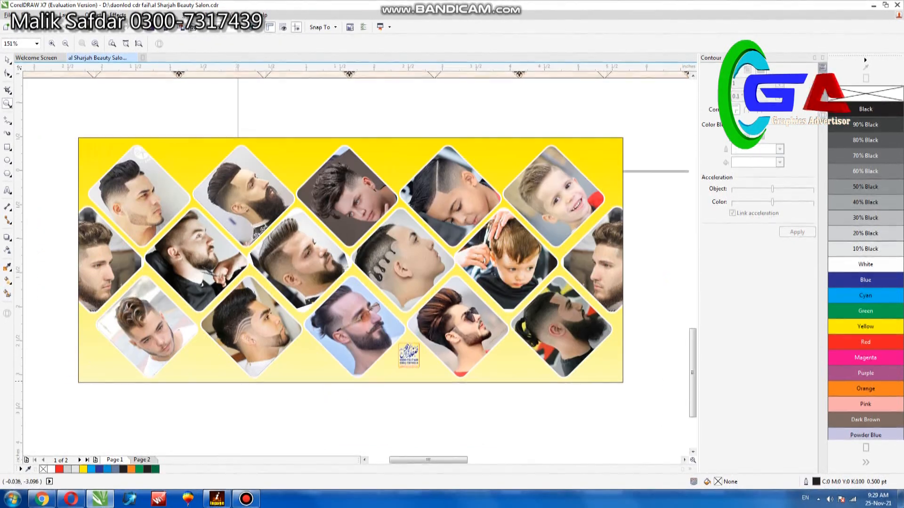
{"action": "key", "text": "space"}
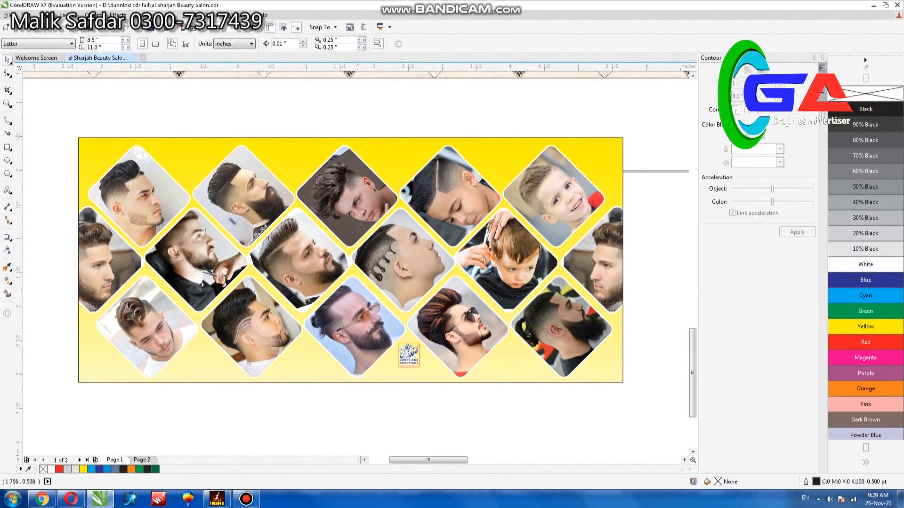
Step: Fill the background of the small yellow haircut banner with red and check it around the diamond-shaped photos
{"action": "left_click", "coordinate": [112, 156]}
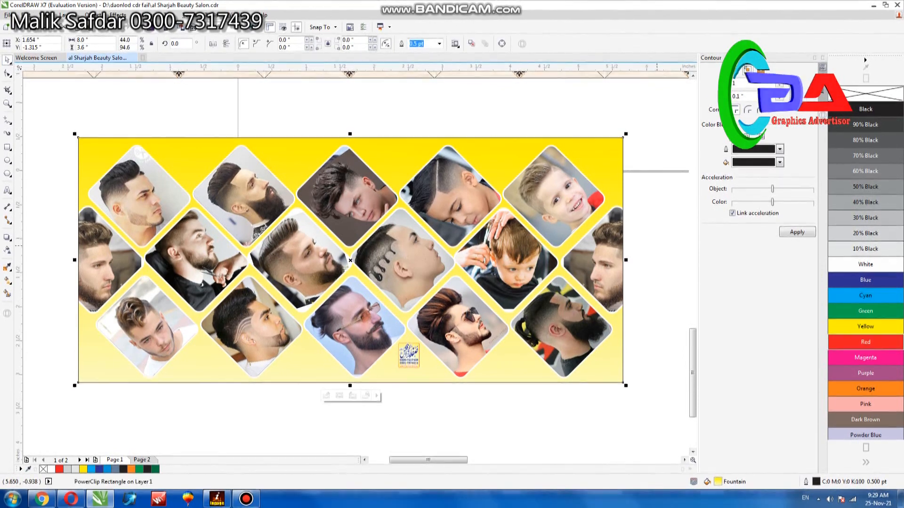
{"action": "left_click", "coordinate": [865, 342]}
{"action": "left_click", "coordinate": [458, 407]}
{"action": "left_click", "coordinate": [362, 309]}
{"action": "scroll", "coordinate": [363, 275], "scroll_direction": "up", "scroll_amount": 1}
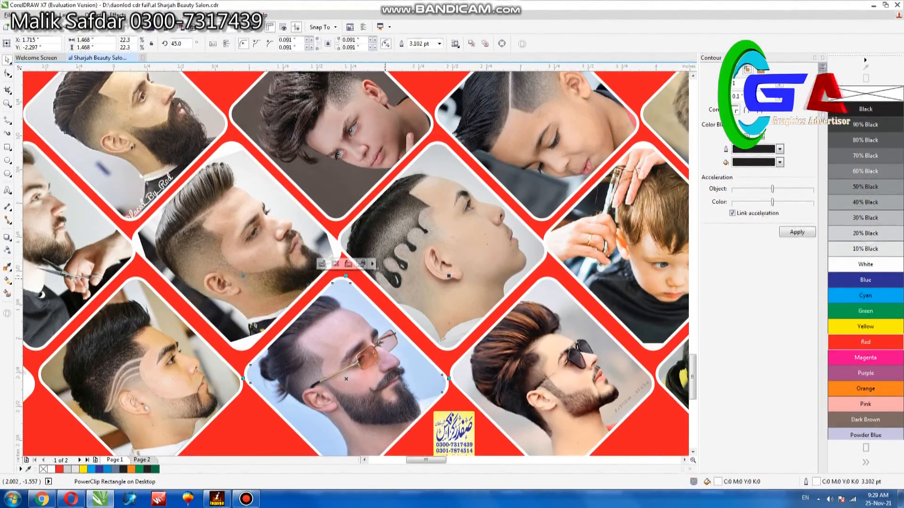
{"action": "scroll", "coordinate": [381, 277], "scroll_direction": "down", "scroll_amount": 2}
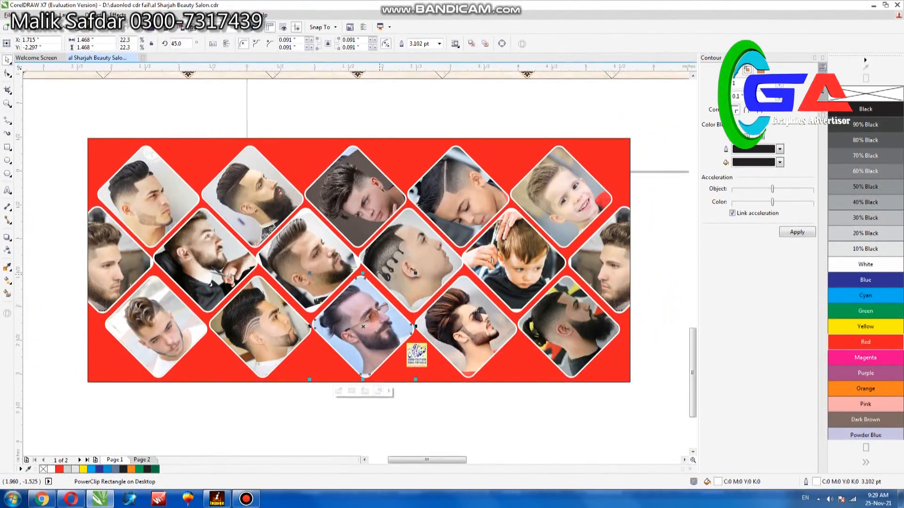
Step: Fill the blue header background behind the portrait on the tall orange salon banner with red
{"action": "scroll", "coordinate": [379, 275], "scroll_direction": "down", "scroll_amount": 2}
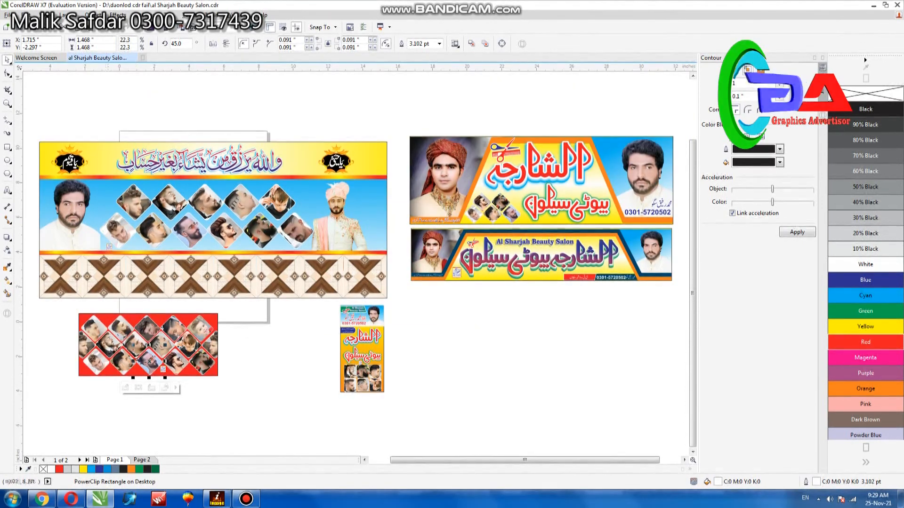
{"action": "left_click", "coordinate": [7, 104]}
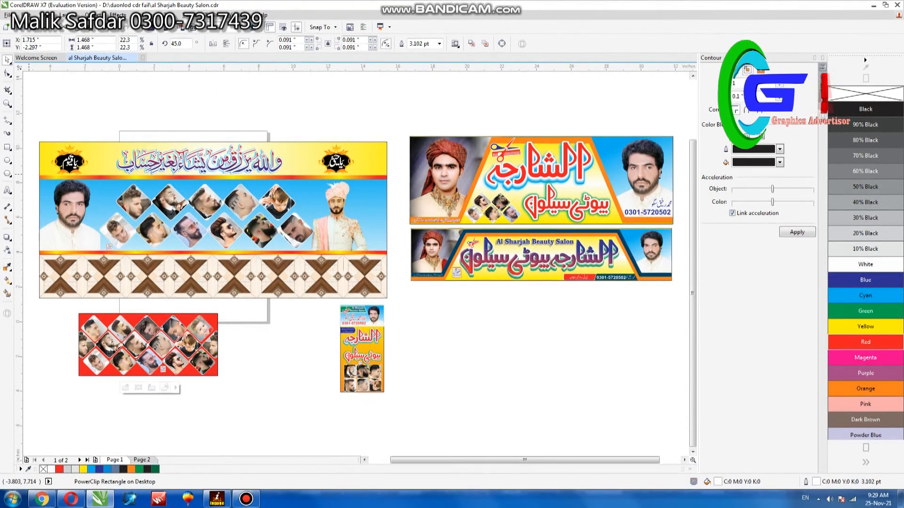
{"action": "left_click_drag", "start_coordinate": [326, 296], "coordinate": [408, 399]}
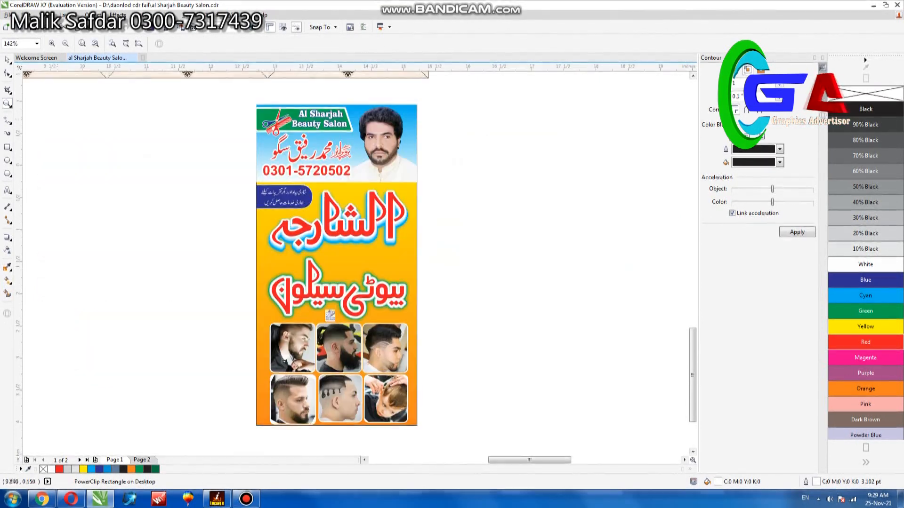
{"action": "left_click", "coordinate": [7, 60]}
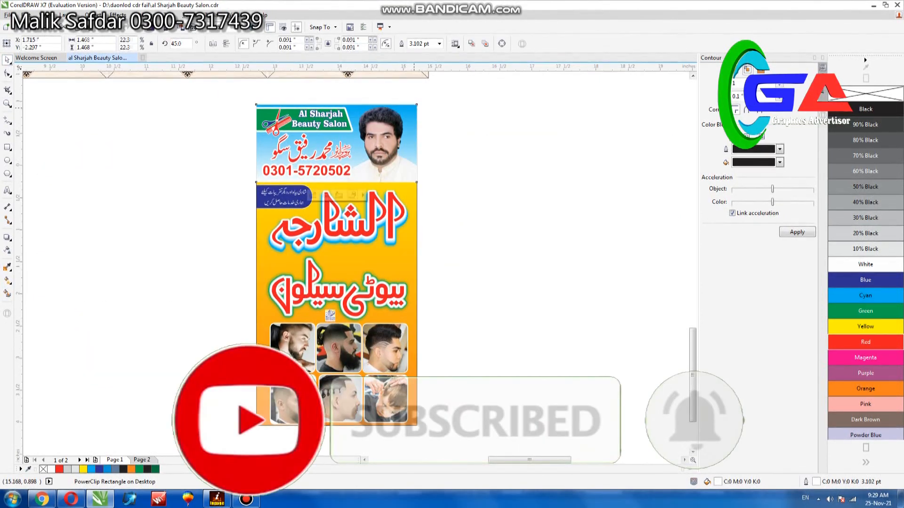
{"action": "left_click", "coordinate": [865, 342]}
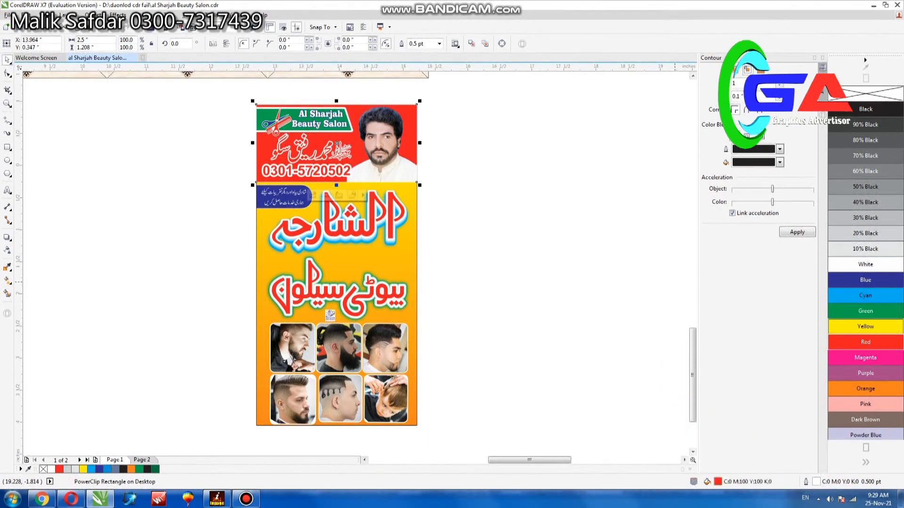
Step: Make the name and phone number in the tall banner's red header solid white without an outline, and review the result
{"action": "left_click", "coordinate": [475, 128]}
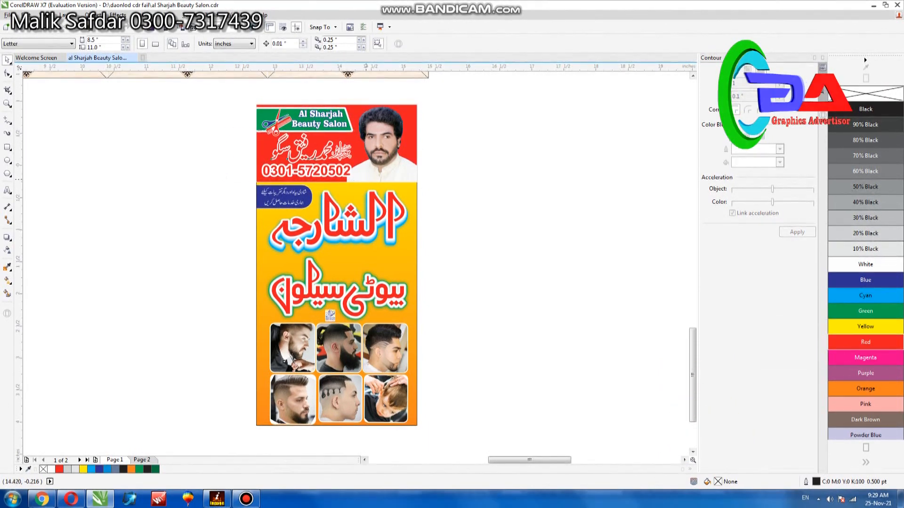
{"action": "right_click", "coordinate": [865, 94]}
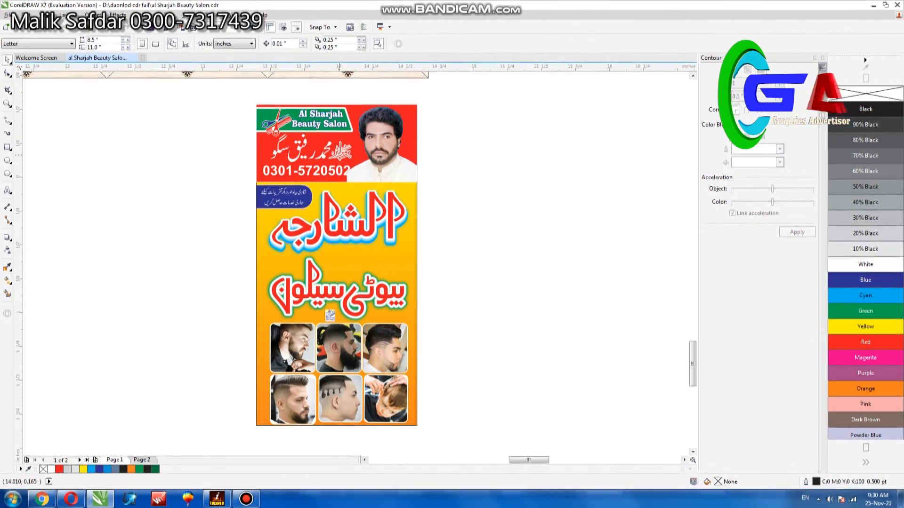
{"action": "scroll", "coordinate": [338, 155], "scroll_direction": "up", "scroll_amount": 2}
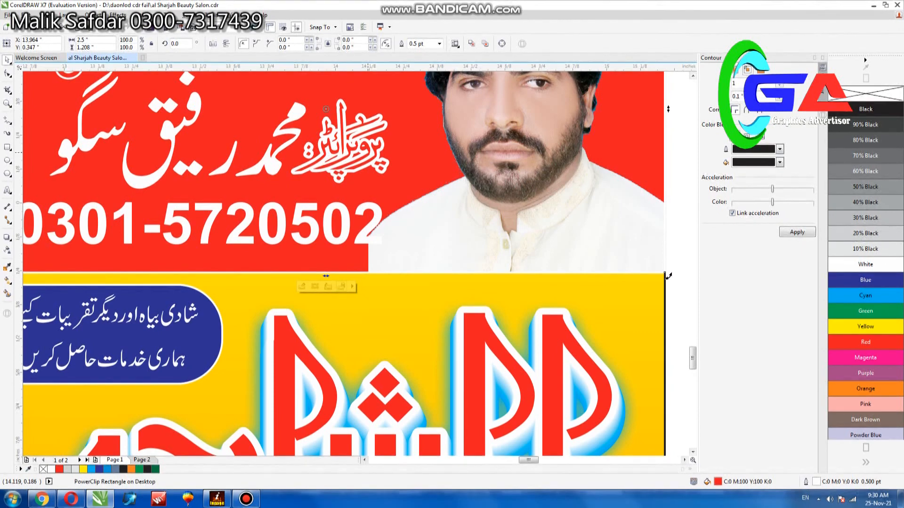
{"action": "scroll", "coordinate": [367, 153], "scroll_direction": "down", "scroll_amount": 2}
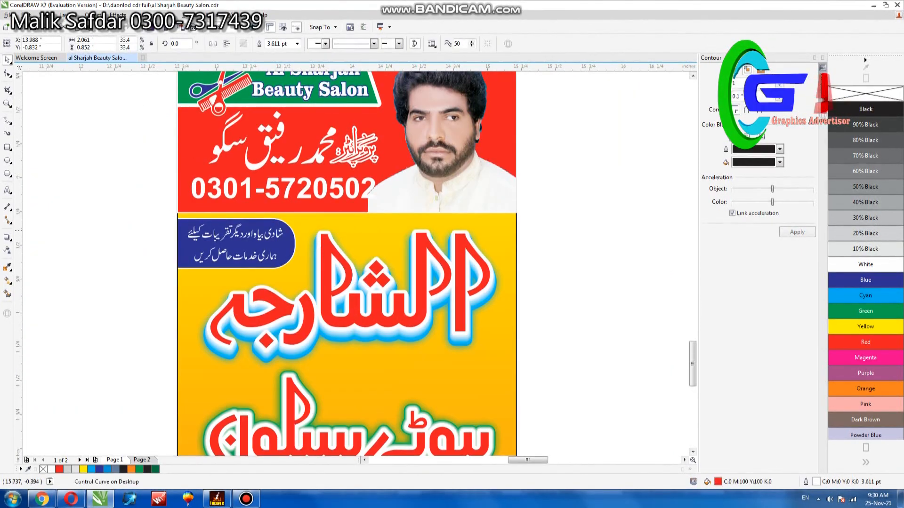
{"action": "left_click", "coordinate": [460, 203]}
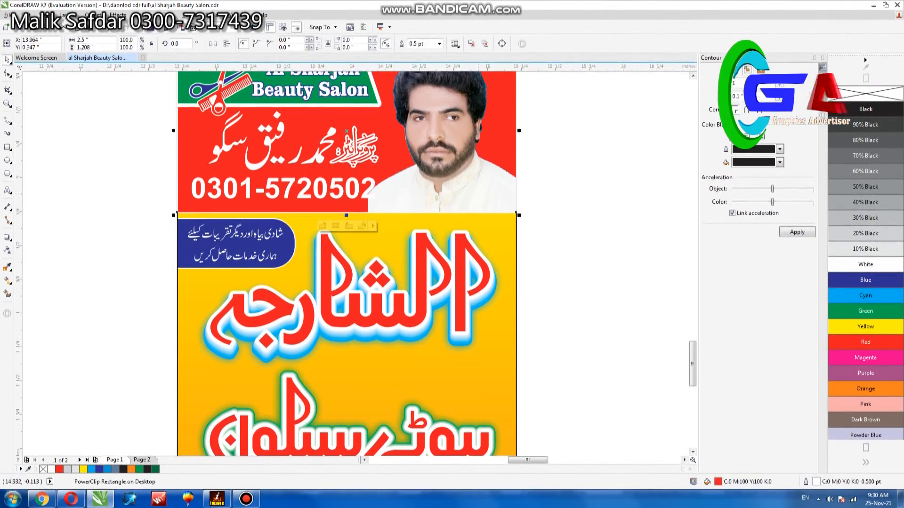
{"action": "key", "text": "F4"}
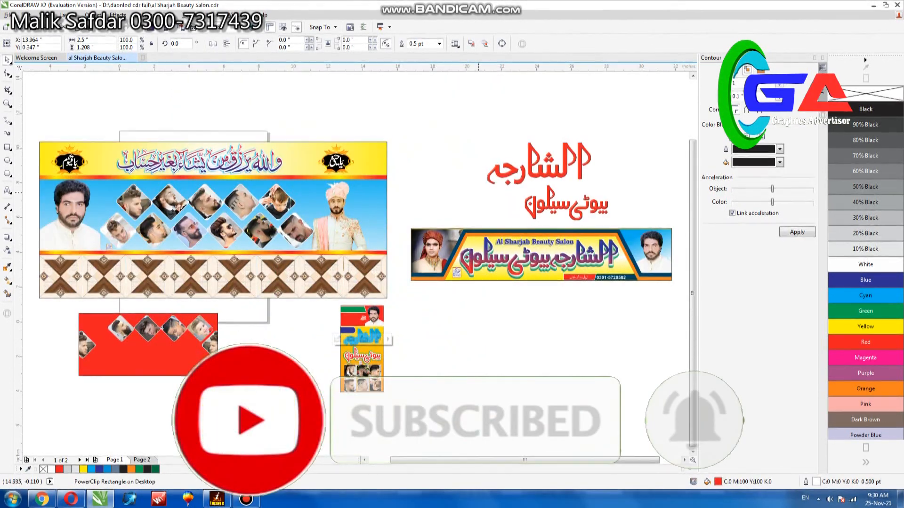